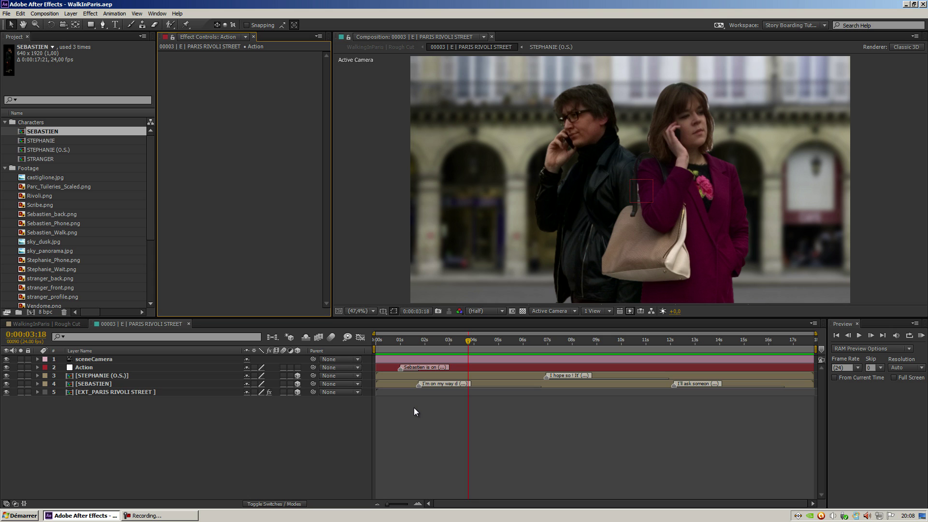
Step: Select the Rivoli Street, SEBASTIEN, STEPHANIE (O.S.) and Action layers, then deselect all layers
{"action": "left_click", "coordinate": [169, 324]}
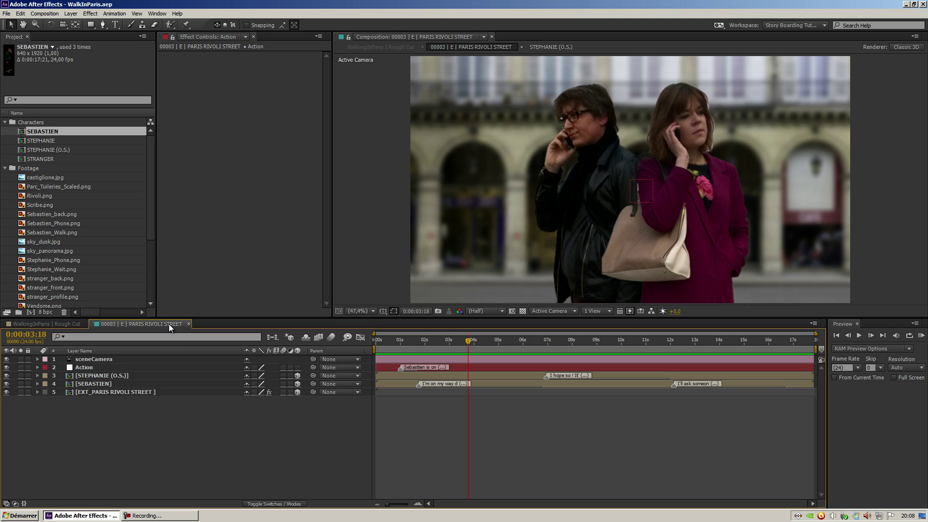
{"action": "left_click", "coordinate": [150, 392]}
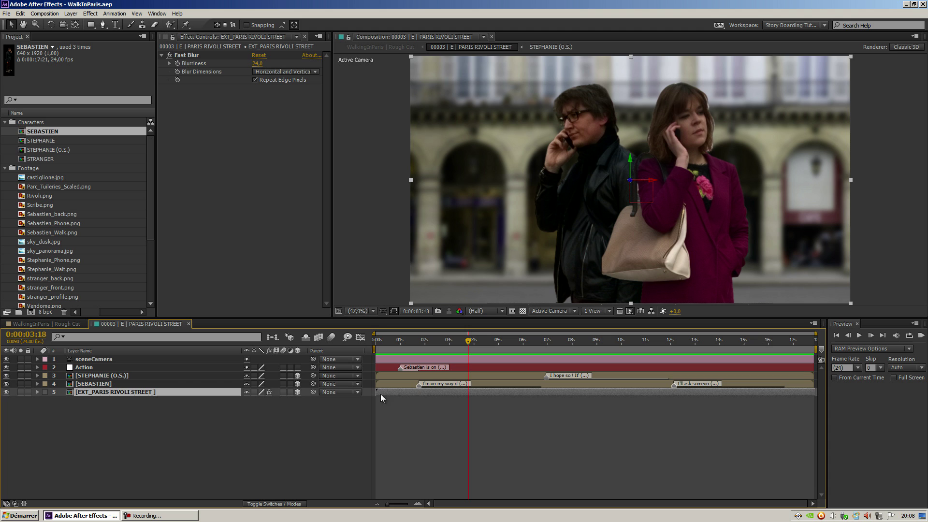
{"action": "left_click", "coordinate": [103, 384]}
{"action": "left_click", "coordinate": [103, 377]}
{"action": "left_click", "coordinate": [102, 385]}
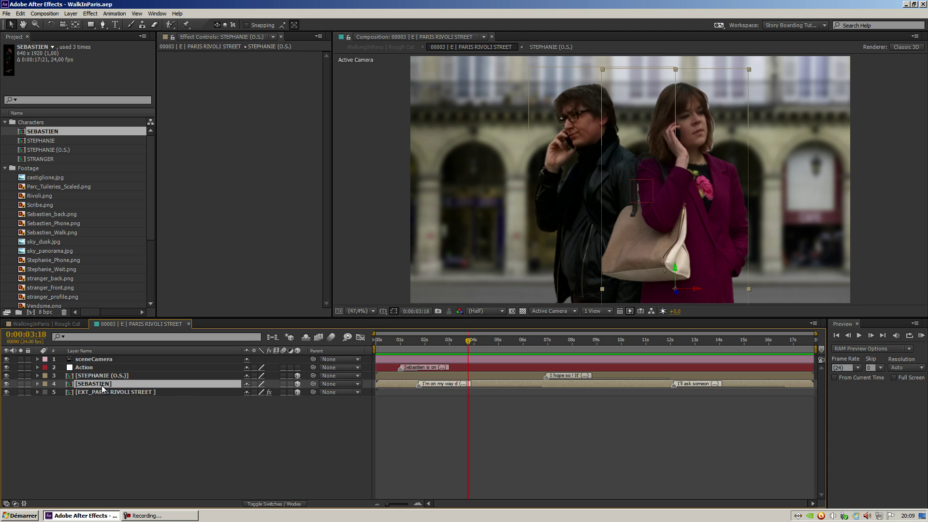
{"action": "left_click", "coordinate": [103, 376]}
{"action": "left_click", "coordinate": [90, 368]}
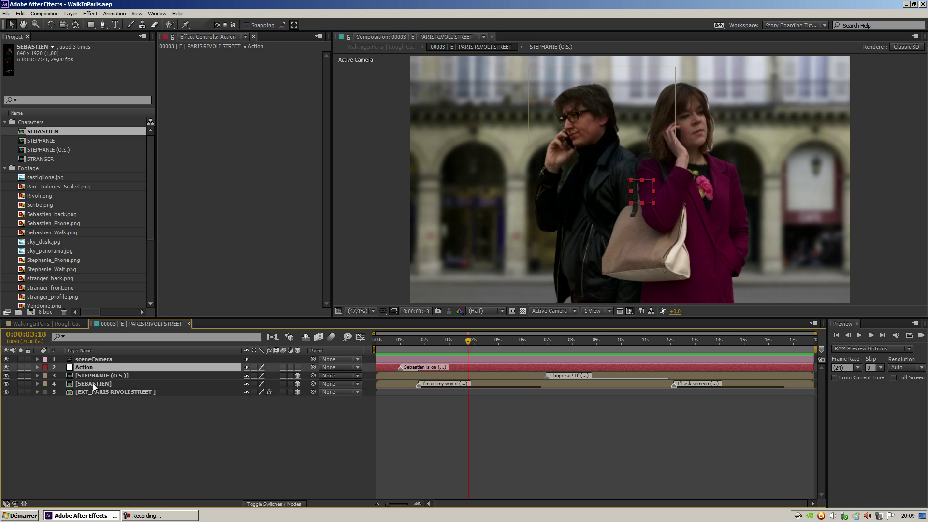
{"action": "left_click", "coordinate": [147, 432]}
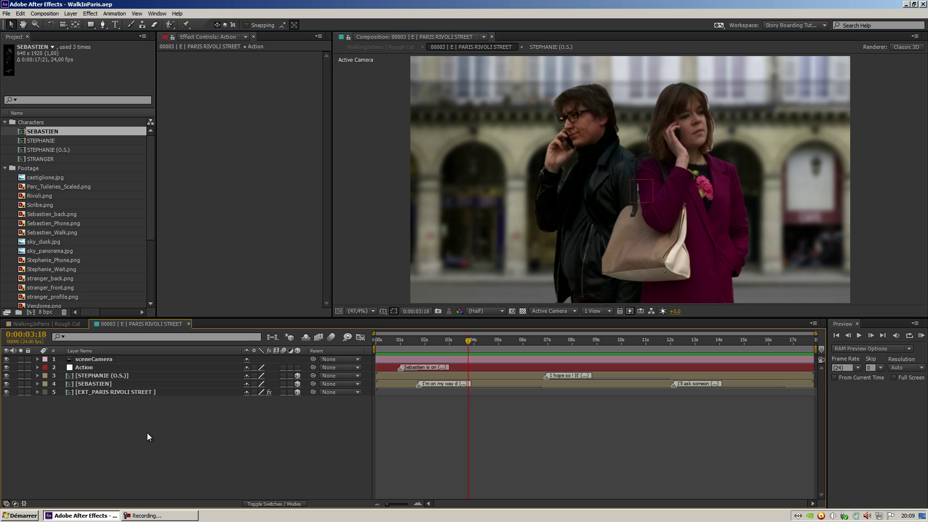
Step: Add a null object layer named Markers and place a marker on it at 01:00
{"action": "right_click", "coordinate": [124, 424]}
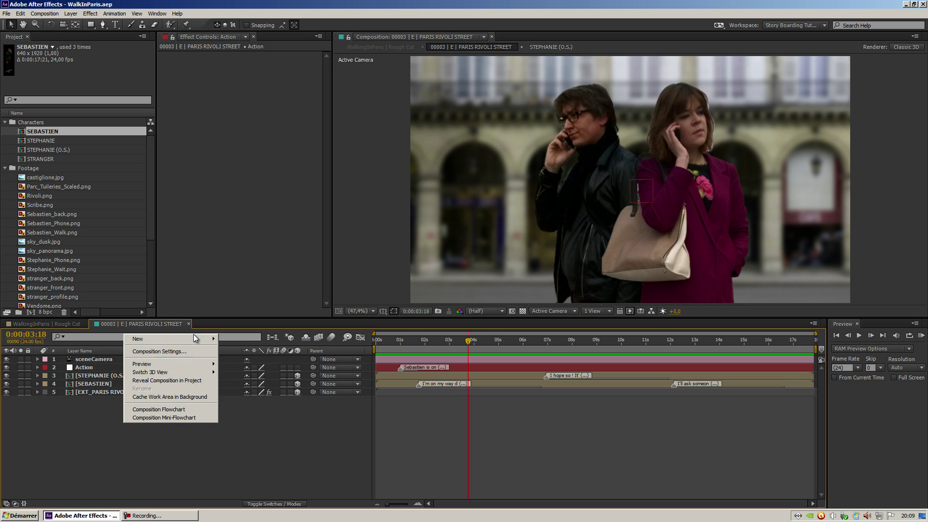
{"action": "mouse_move", "coordinate": [195, 338]}
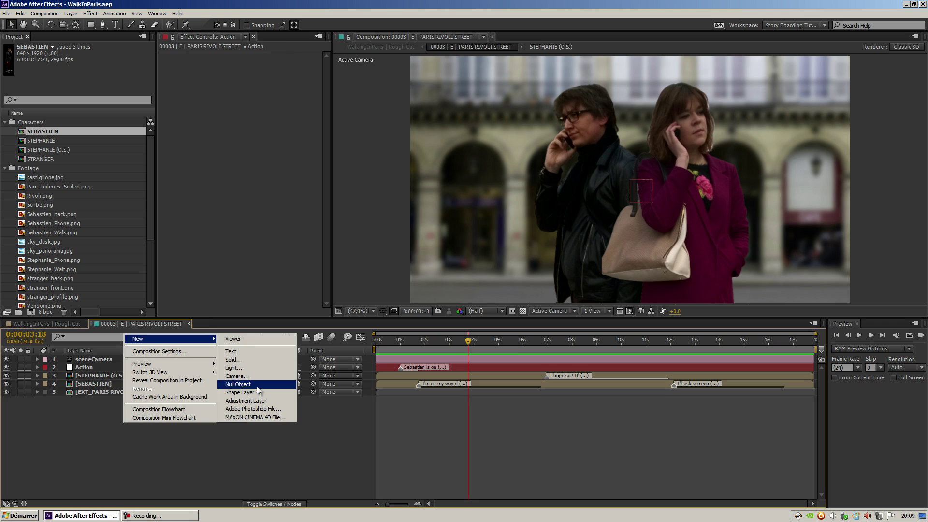
{"action": "left_click", "coordinate": [238, 384]}
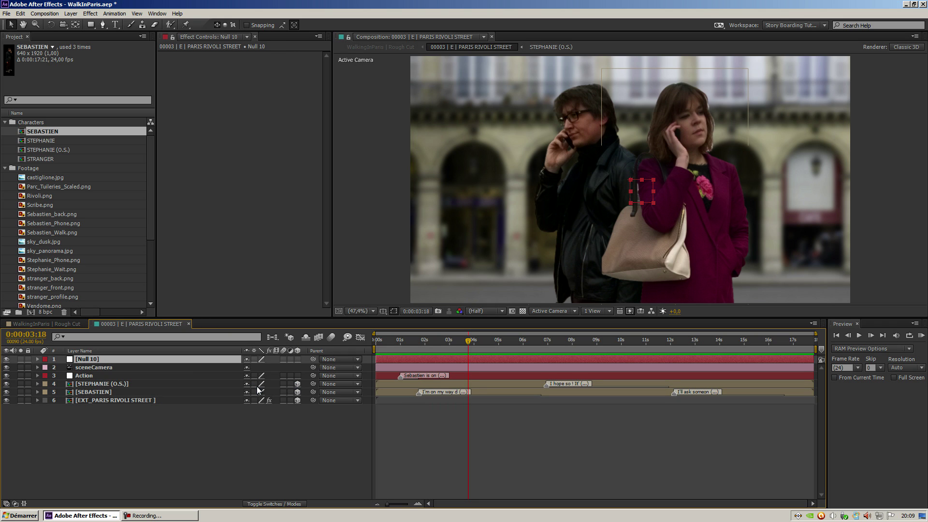
{"action": "key", "text": "Return"}
{"action": "type", "text": "M"}
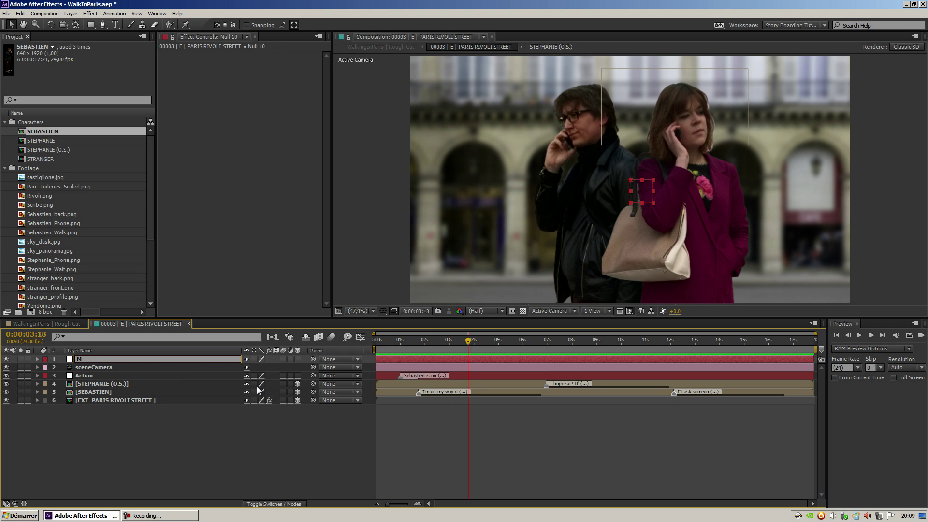
{"action": "type", "text": "arkers"}
{"action": "key", "text": "Return"}
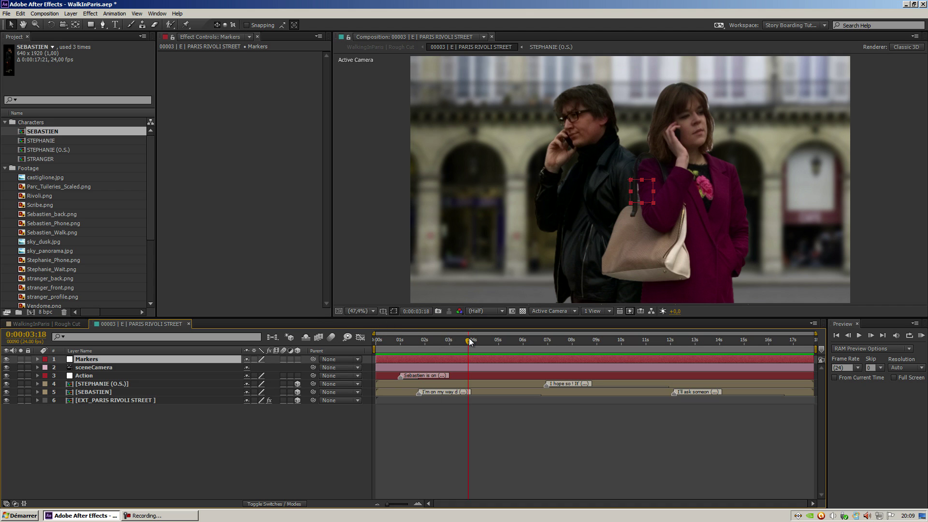
{"action": "left_click_drag", "start_coordinate": [469, 341], "coordinate": [400, 343]}
{"action": "key", "text": "KP_Multiply"}
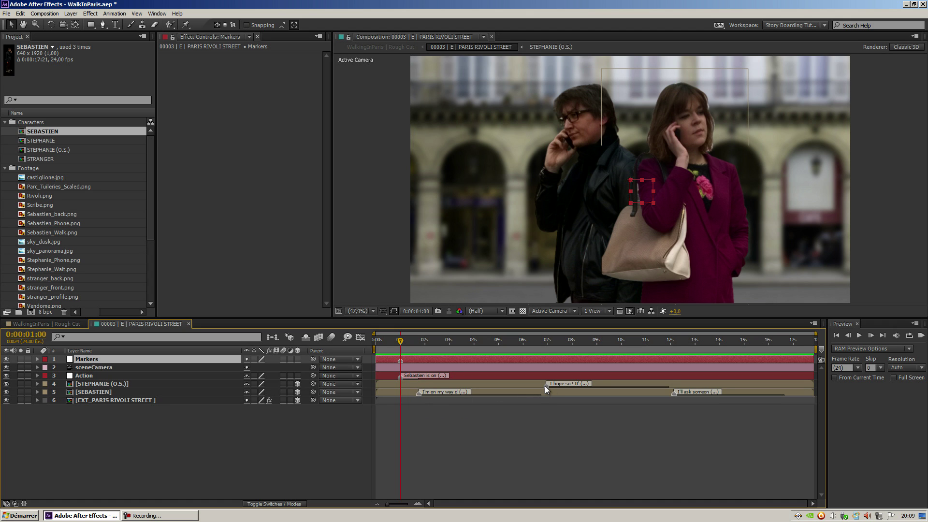
Step: View SEBASTIEN's first marker without changes, then delete the marker on the Markers layer
{"action": "double_click", "coordinate": [419, 392]}
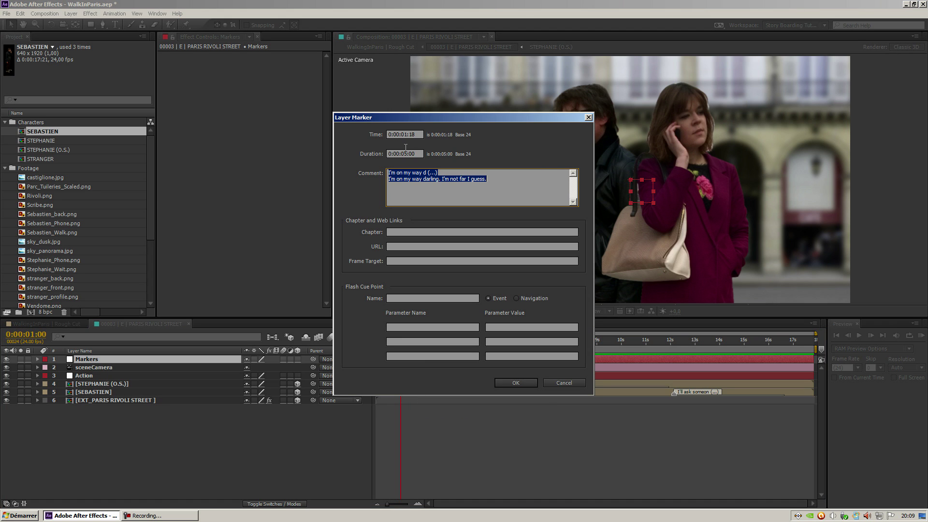
{"action": "left_click", "coordinate": [564, 382]}
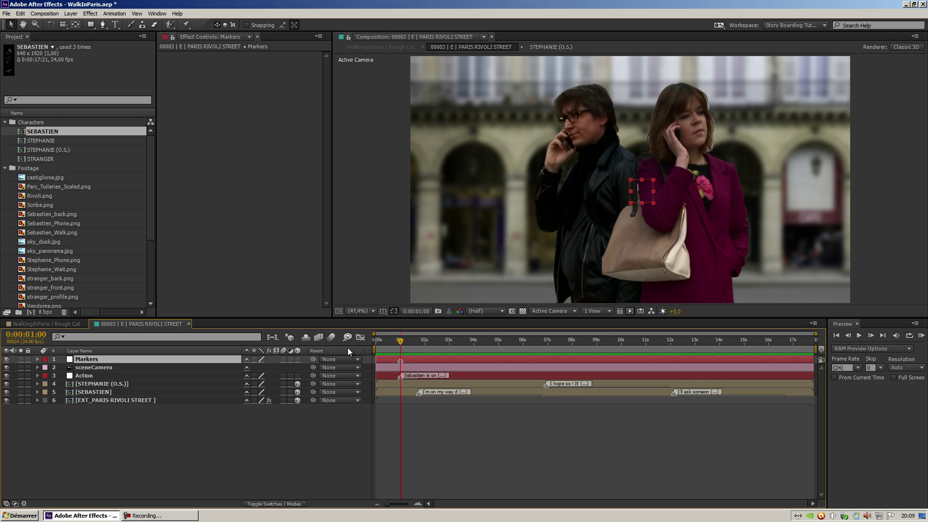
{"action": "right_click", "coordinate": [401, 361]}
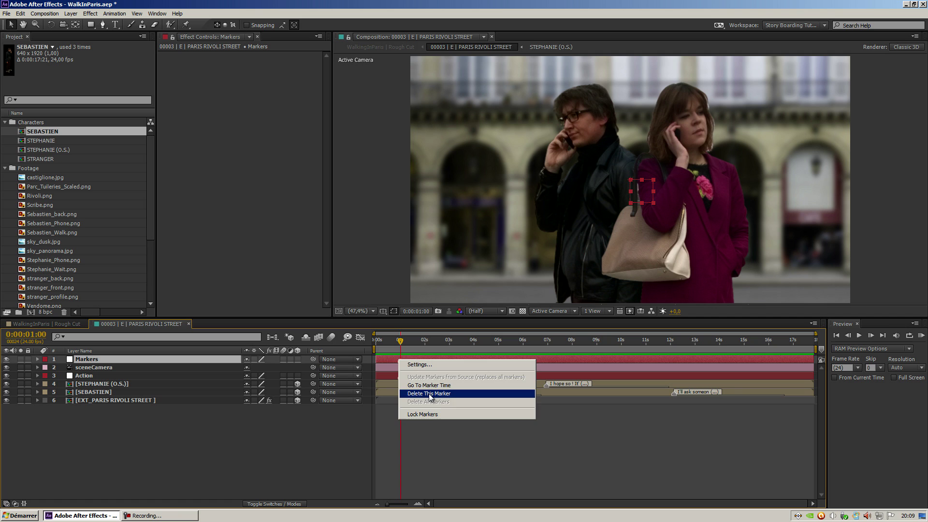
{"action": "left_click", "coordinate": [420, 392]}
Step: Deselect the Markers layer and bring up the File > Scripts list
{"action": "left_click", "coordinate": [301, 446]}
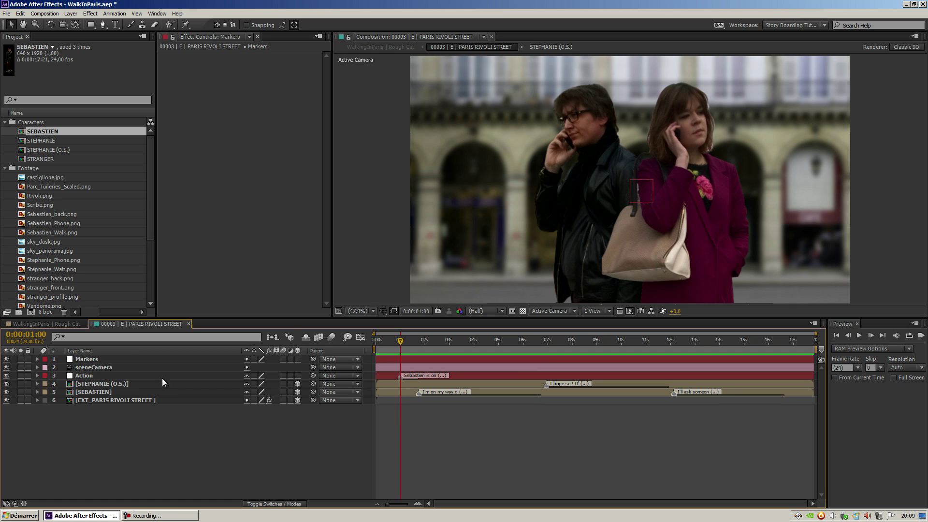
{"action": "left_click", "coordinate": [7, 13]}
{"action": "mouse_move", "coordinate": [98, 210]}
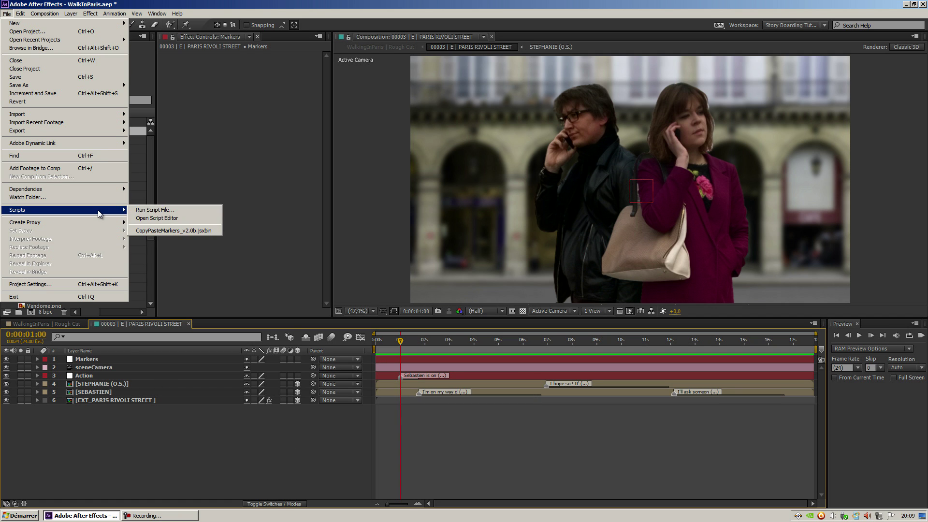
Step: Run CopyPasteMarkers_v2.0b.jsxbin, move its window aside, and read its Help
{"action": "left_click", "coordinate": [161, 230]}
{"action": "left_click_drag", "start_coordinate": [457, 199], "coordinate": [330, 153]}
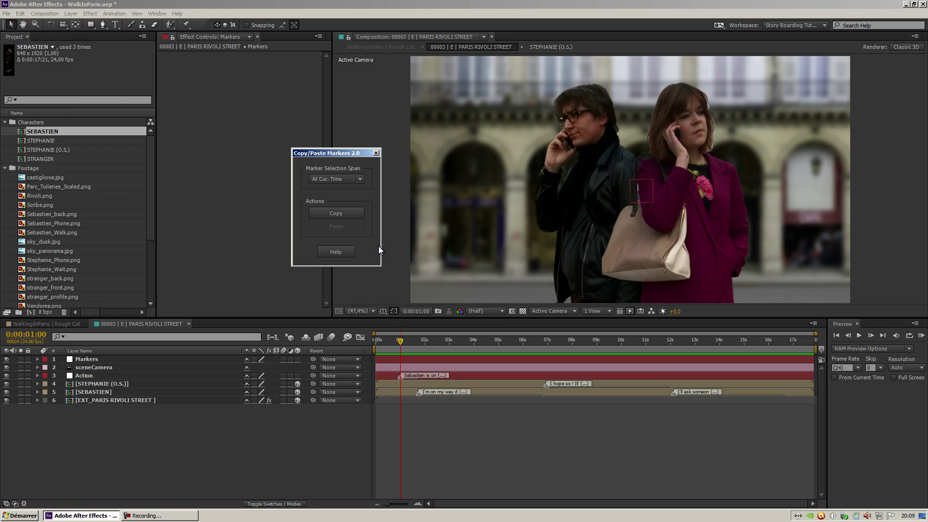
{"action": "left_click", "coordinate": [336, 252]}
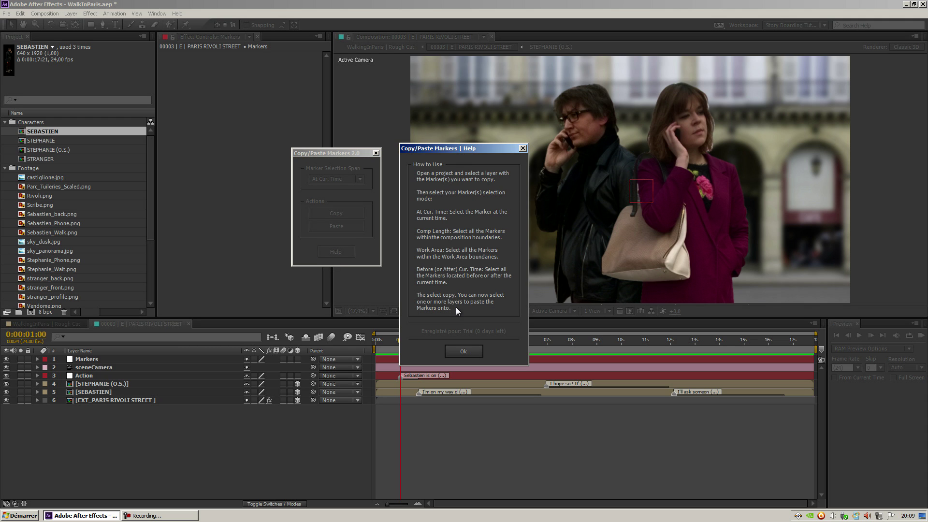
{"action": "left_click", "coordinate": [462, 352]}
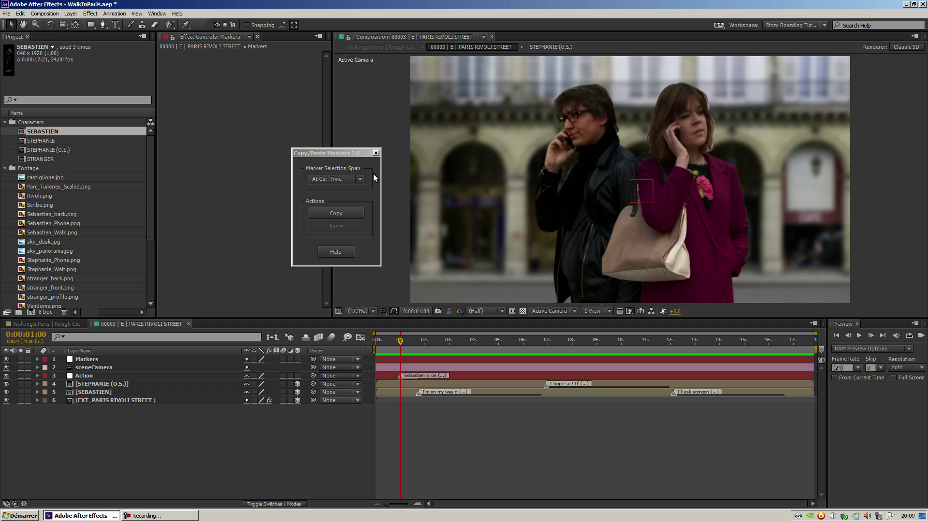
{"action": "left_click", "coordinate": [334, 172]}
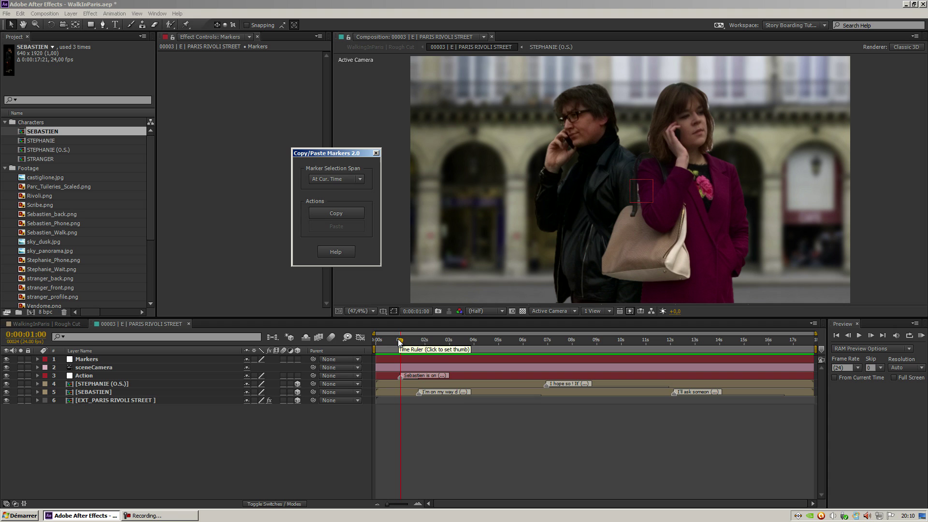
Step: Copy the Action layer's 'Sebastien is on' marker and paste it onto Markers at 01:00
{"action": "left_click", "coordinate": [113, 375]}
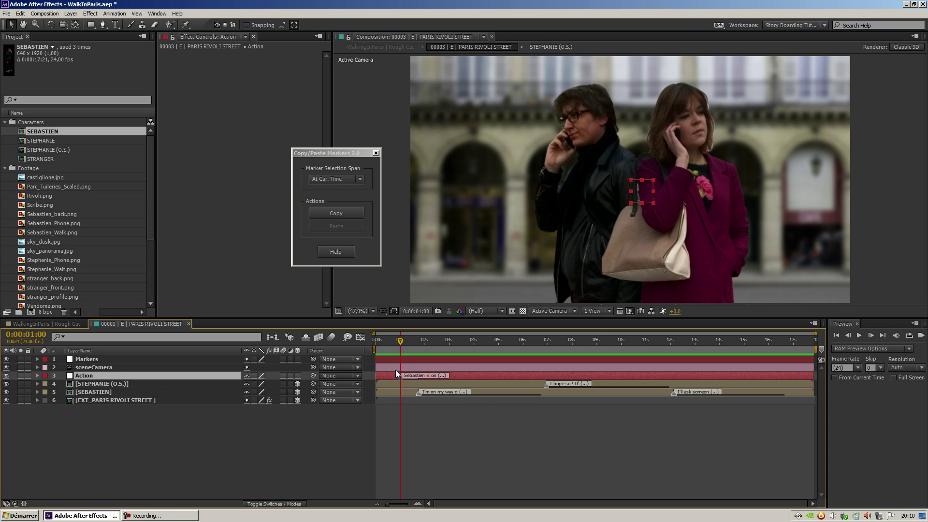
{"action": "left_click", "coordinate": [335, 211]}
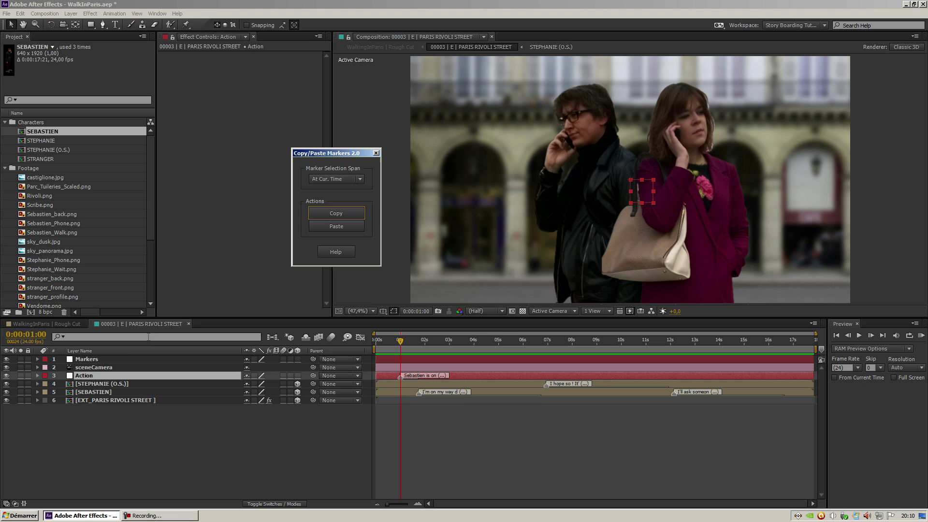
{"action": "left_click", "coordinate": [121, 359]}
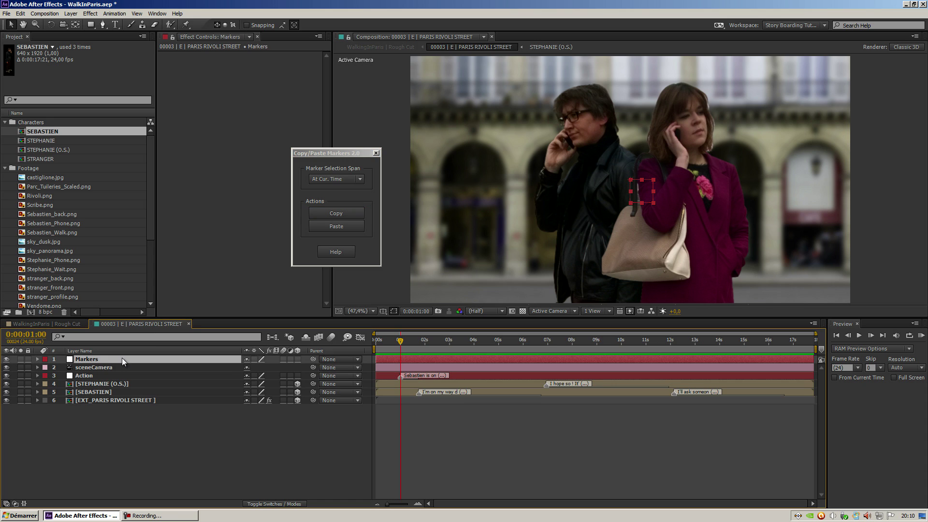
{"action": "left_click", "coordinate": [323, 224]}
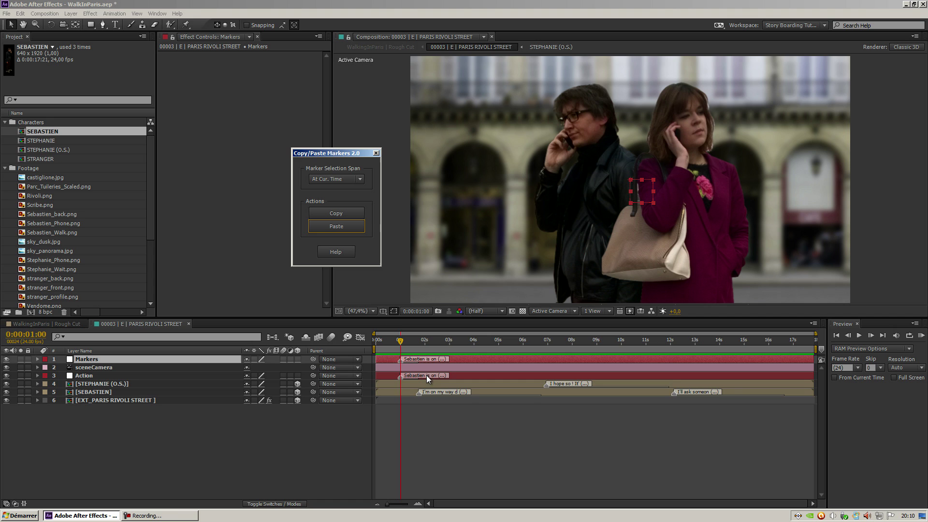
{"action": "left_click_drag", "start_coordinate": [541, 335], "coordinate": [547, 335]}
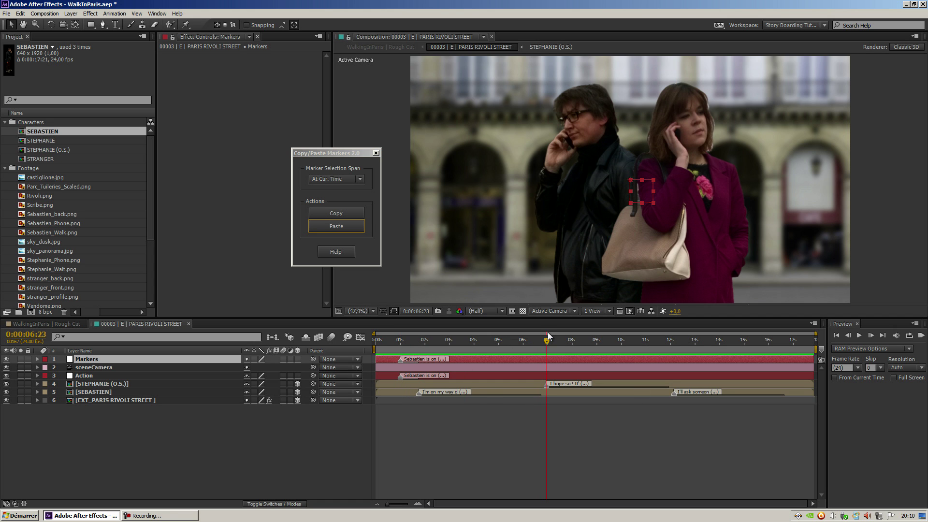
Step: Select STEPHANIE (O.S.), dismiss the no-marker warning, and zoom the timeline around the playhead
{"action": "left_click", "coordinate": [543, 385]}
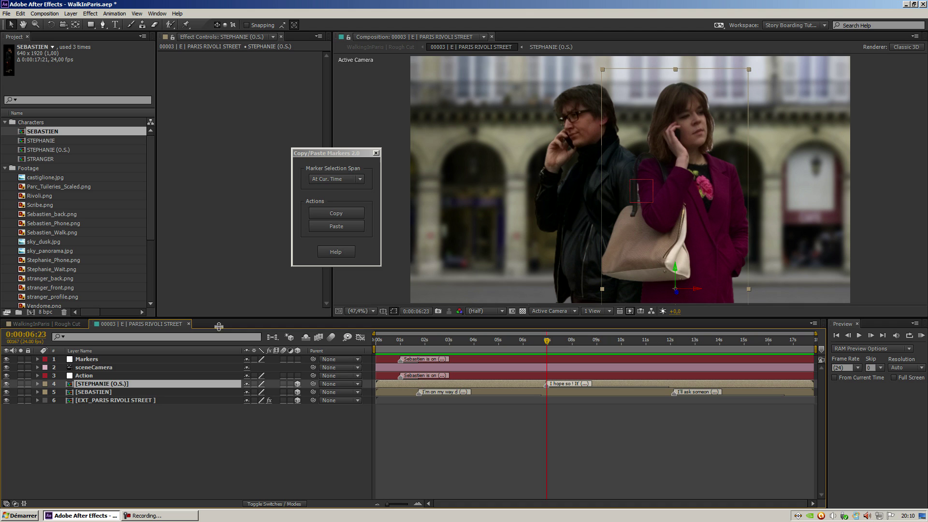
{"action": "left_click", "coordinate": [333, 213]}
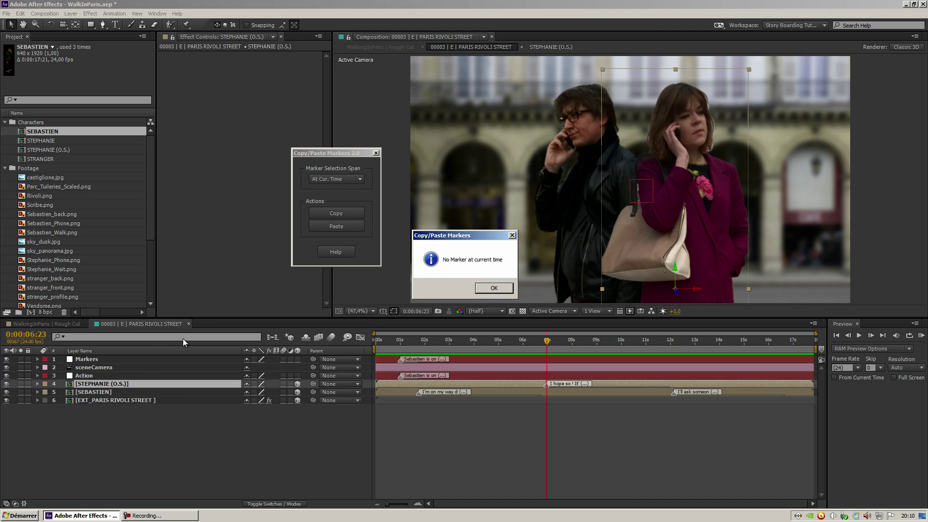
{"action": "left_click", "coordinate": [492, 288]}
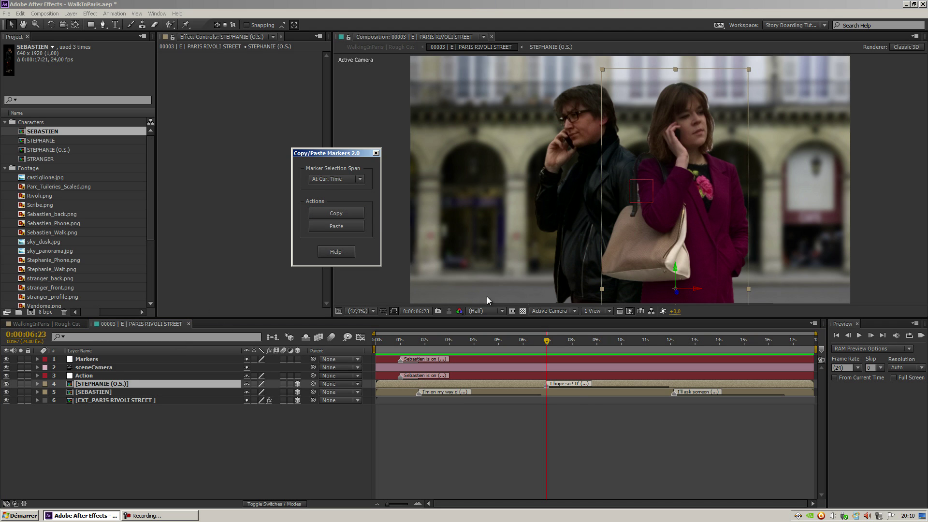
{"action": "left_click", "coordinate": [417, 504]}
{"action": "left_click", "coordinate": [417, 504]}
{"action": "left_click", "coordinate": [418, 504]}
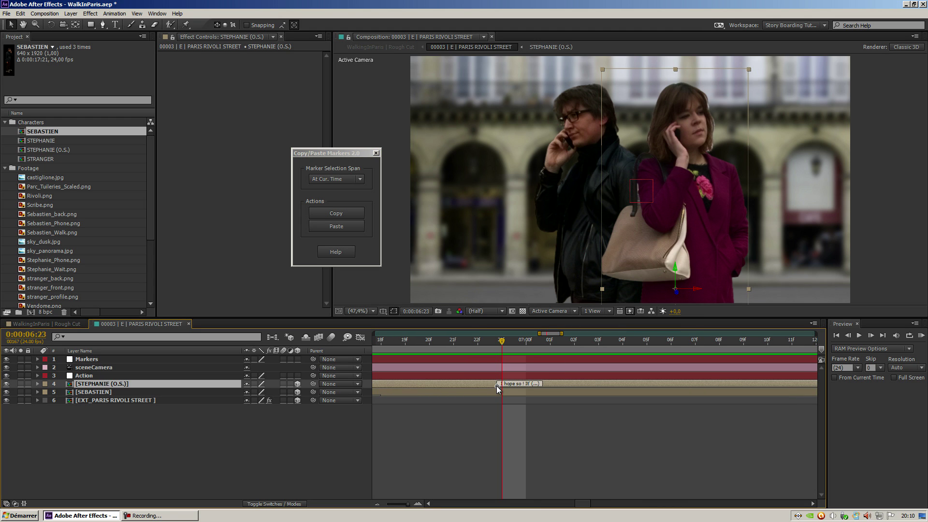
{"action": "left_click", "coordinate": [377, 504]}
{"action": "left_click", "coordinate": [377, 504]}
{"action": "left_click", "coordinate": [377, 504]}
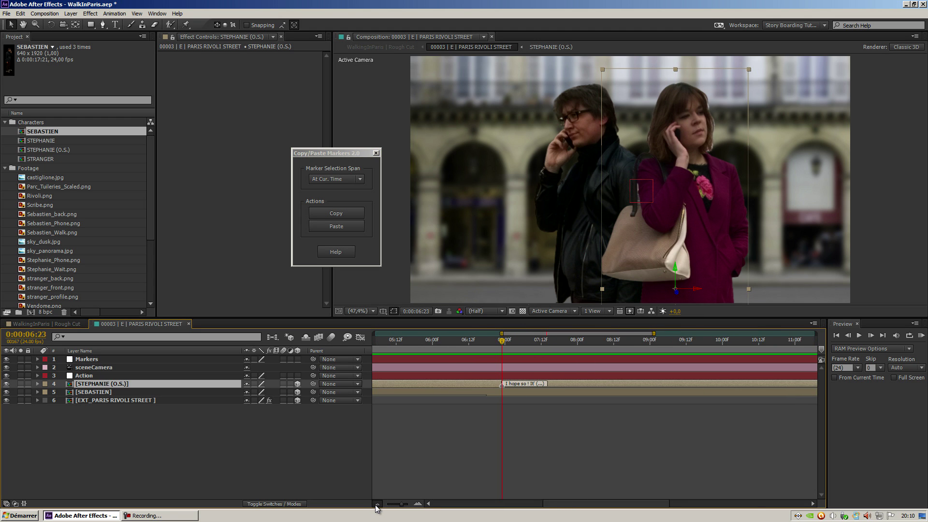
{"action": "left_click", "coordinate": [377, 504]}
Step: Copy the 'I hope so !' marker from STEPHANIE (O.S.) and paste it onto Markers at 06:23
{"action": "left_click", "coordinate": [338, 213]}
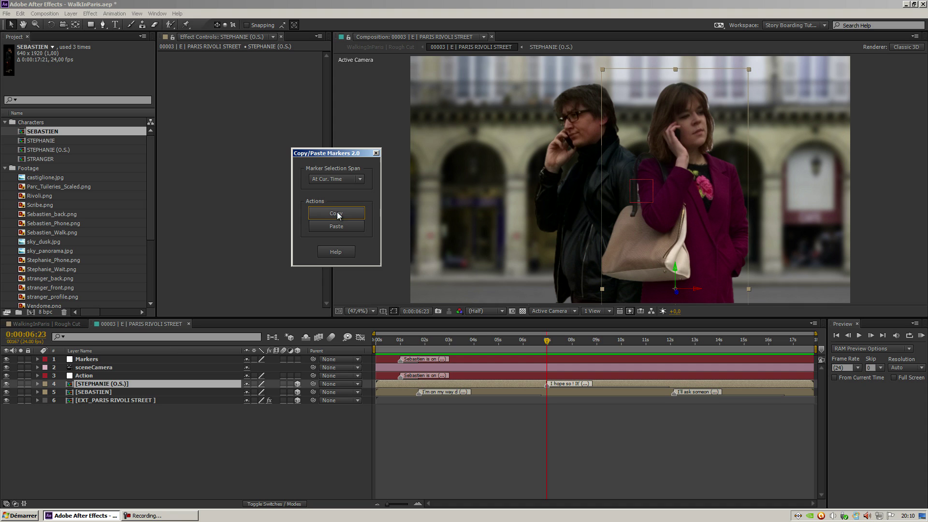
{"action": "left_click", "coordinate": [157, 359]}
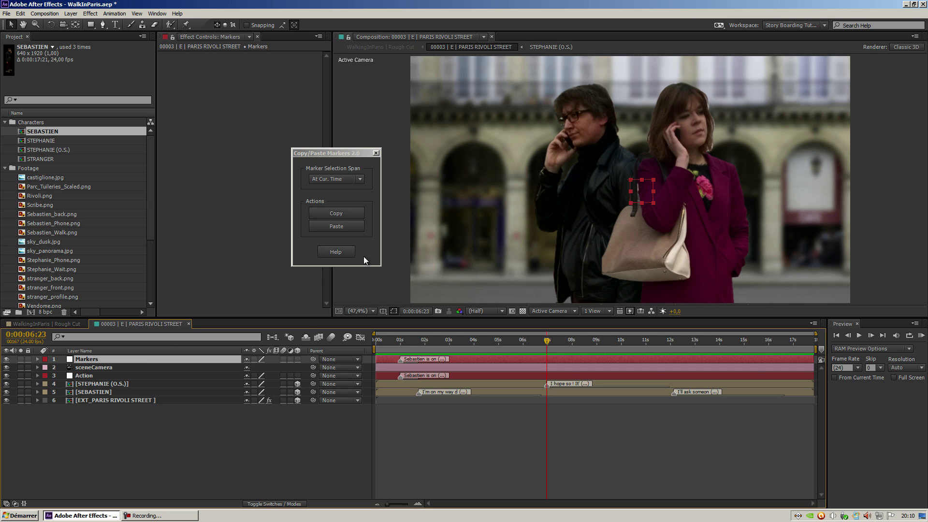
{"action": "left_click", "coordinate": [340, 225]}
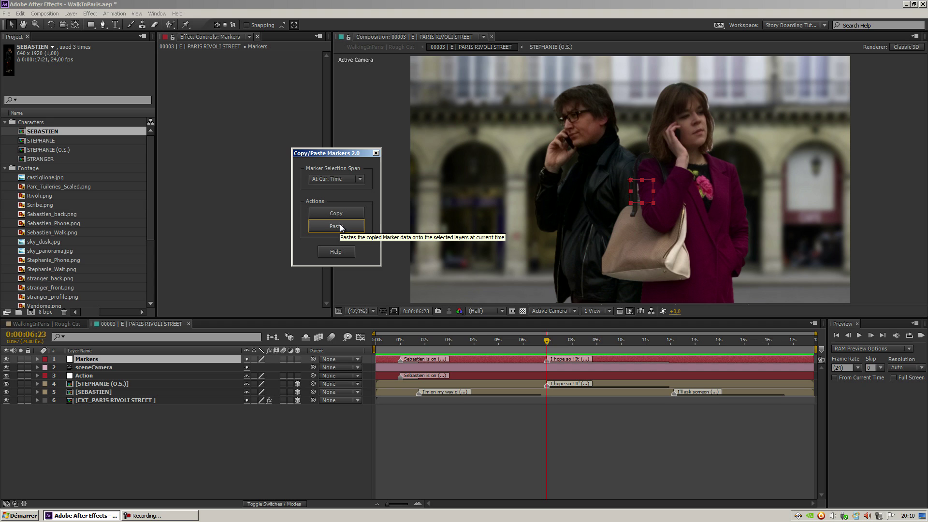
Step: Select SEBASTIEN, put the current time at 0:00:01:19, and set the marker span to Comp. Length
{"action": "left_click", "coordinate": [554, 391]}
{"action": "left_click_drag", "start_coordinate": [548, 340], "coordinate": [419, 340]}
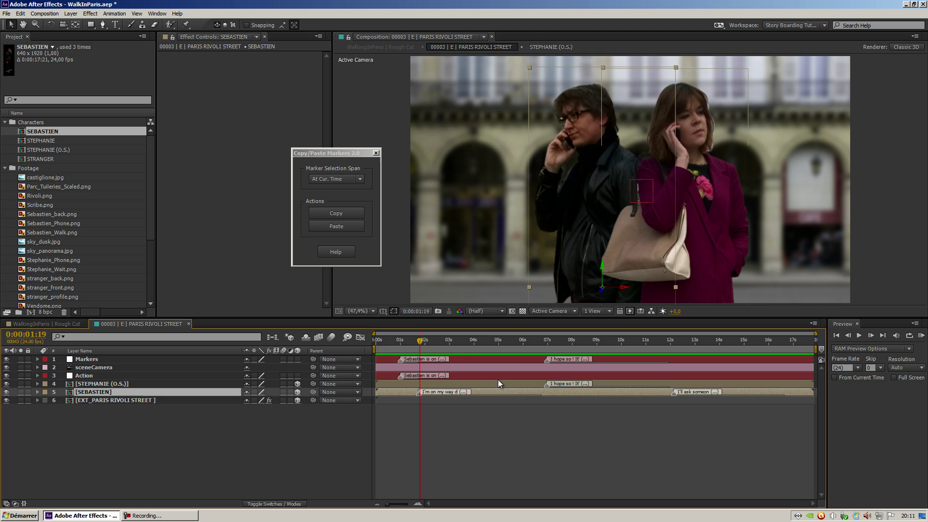
{"action": "left_click", "coordinate": [359, 180]}
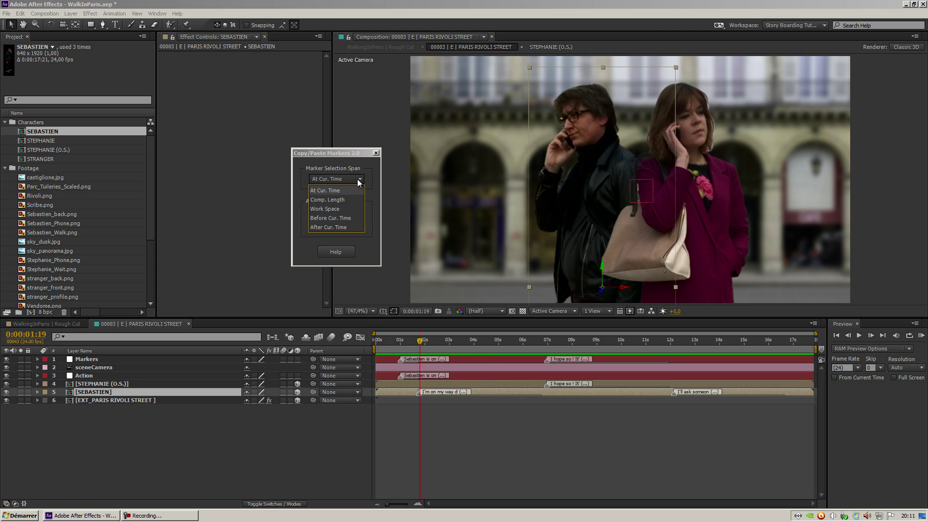
{"action": "left_click", "coordinate": [338, 200]}
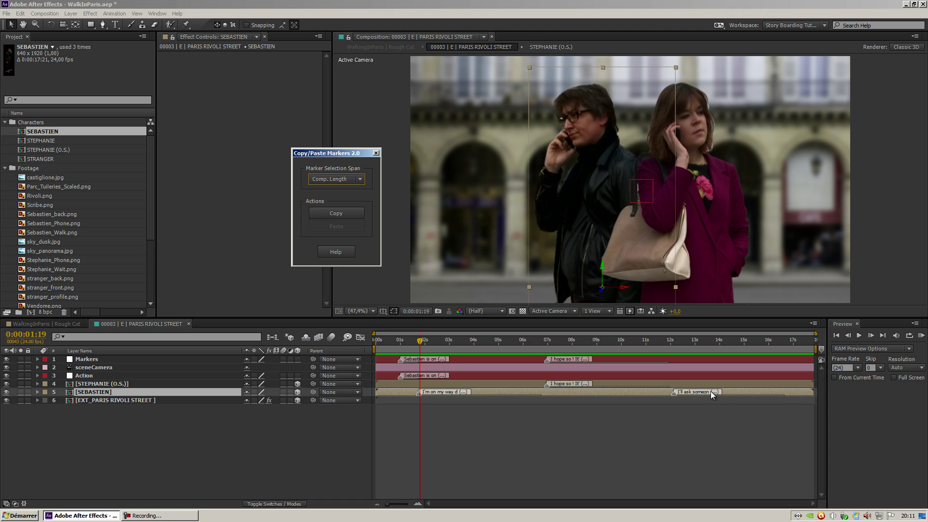
Step: Add a new null object layer and rename it Markers2
{"action": "right_click", "coordinate": [96, 437]}
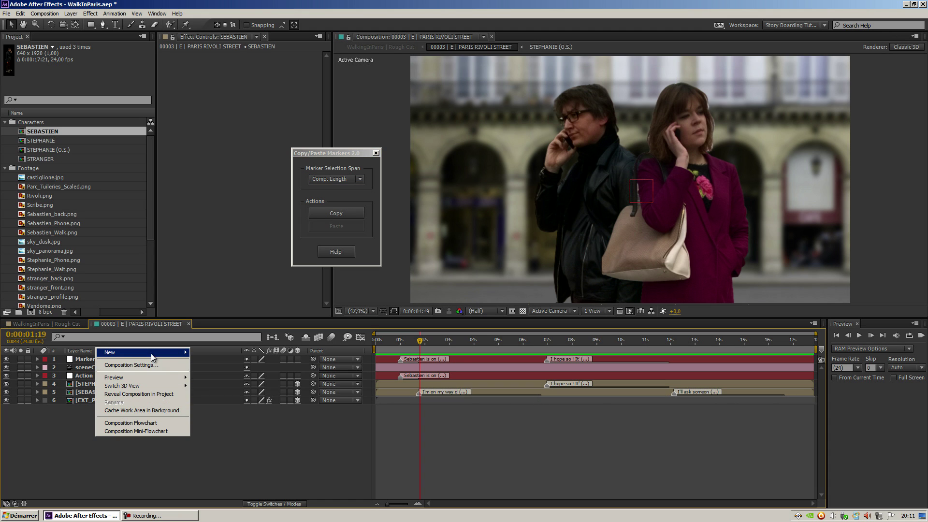
{"action": "mouse_move", "coordinate": [150, 352]}
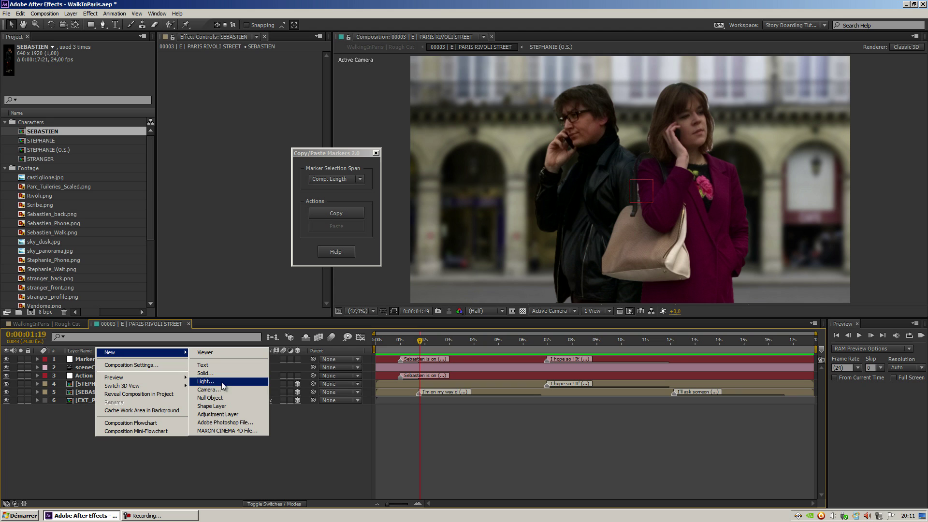
{"action": "left_click", "coordinate": [220, 398]}
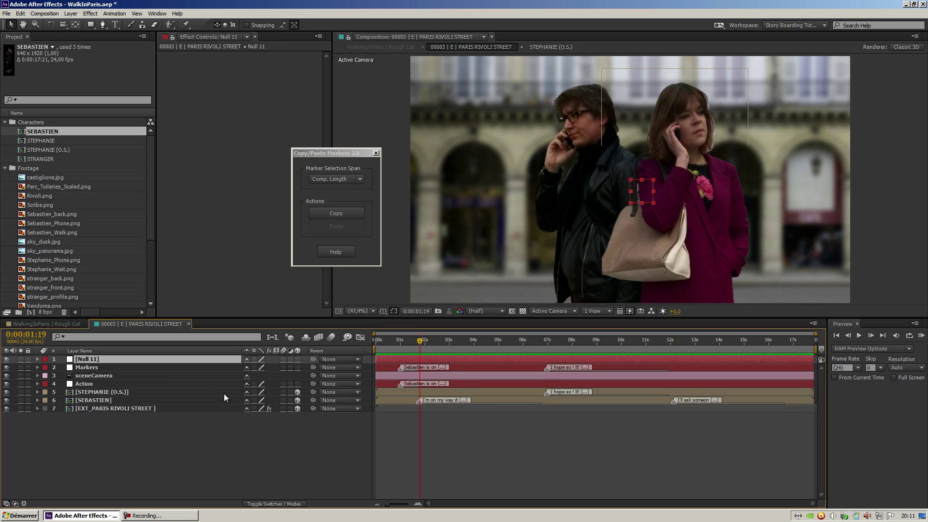
{"action": "key", "text": "Return"}
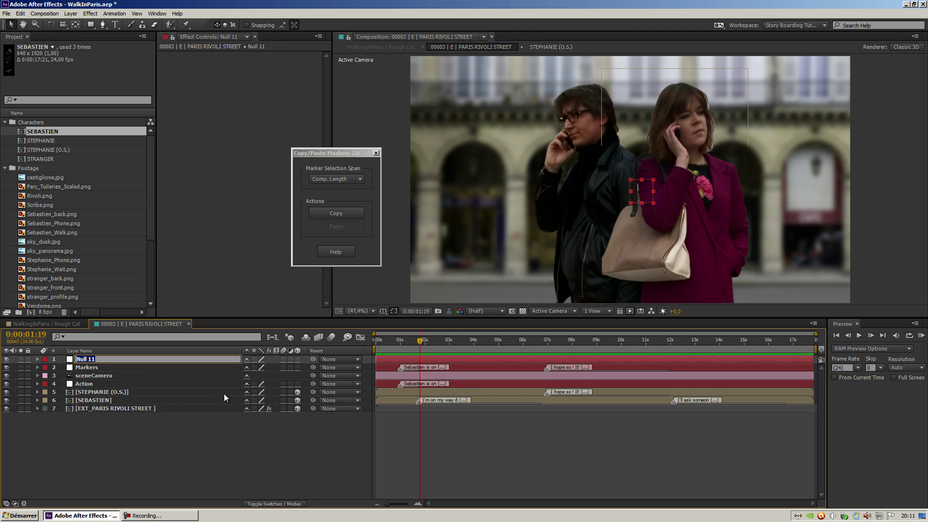
{"action": "type", "text": "Markers2"}
{"action": "key", "text": "Return"}
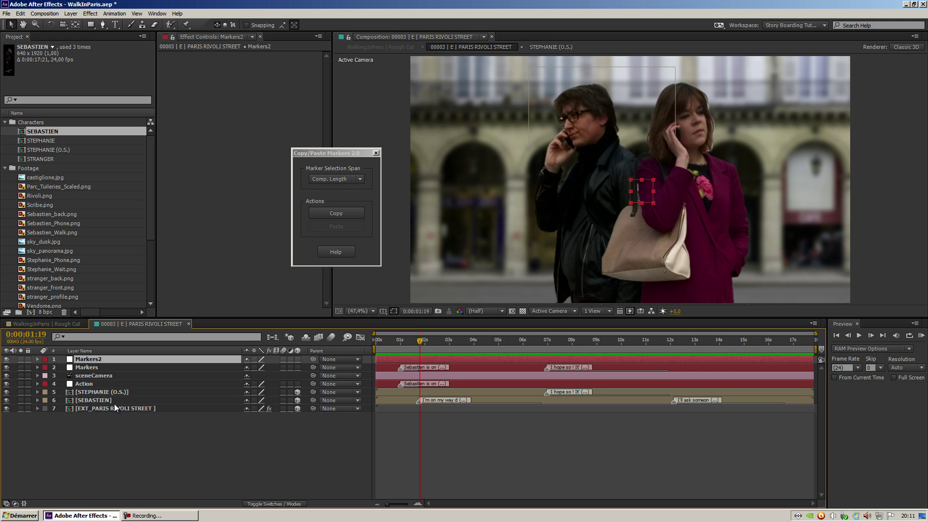
Step: Paste SEBASTIEN's 'I'm on my way' and 'I ask someone' markers onto Markers2, then undo it with Ctrl+Z
{"action": "left_click", "coordinate": [399, 339]}
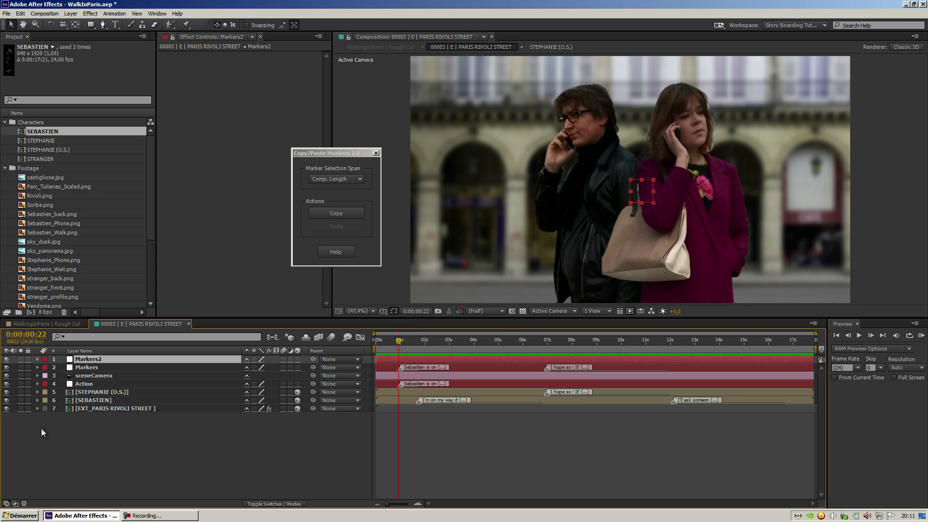
{"action": "left_click", "coordinate": [97, 399]}
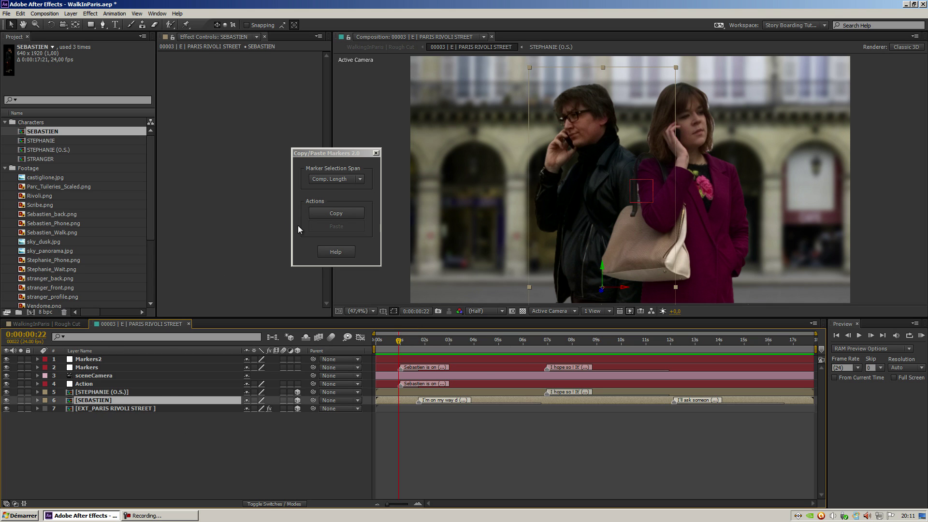
{"action": "left_click", "coordinate": [351, 209]}
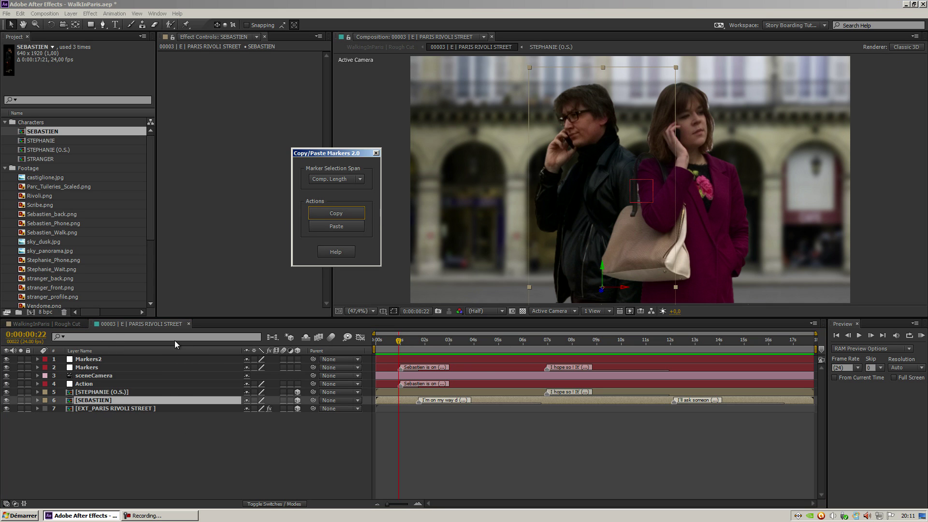
{"action": "left_click", "coordinate": [100, 360]}
{"action": "left_click", "coordinate": [337, 226]}
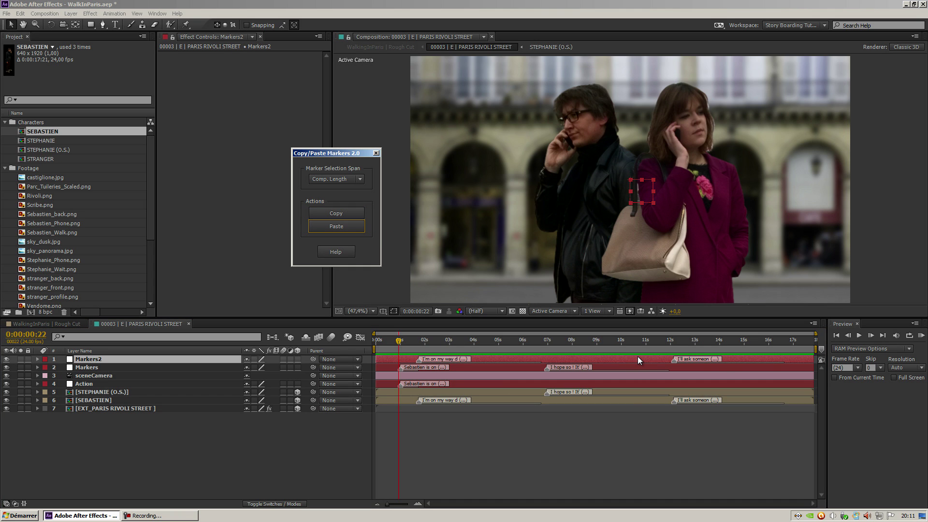
{"action": "left_click", "coordinate": [264, 450]}
{"action": "key", "text": "ctrl+z"}
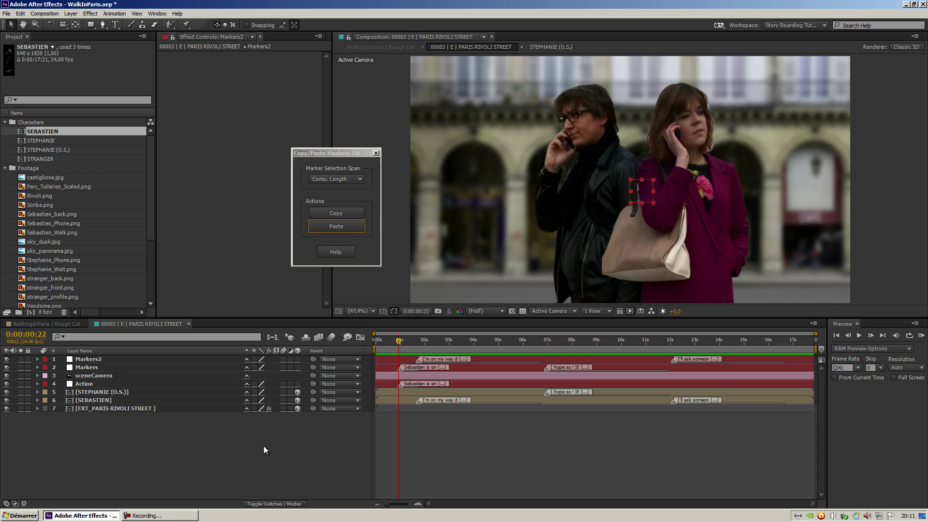
Step: Switch the span to Work Space, set the work area to about 0:14–12s, and paste SEBASTIEN's markers onto Markers2
{"action": "left_click", "coordinate": [330, 180]}
{"action": "left_click", "coordinate": [334, 209]}
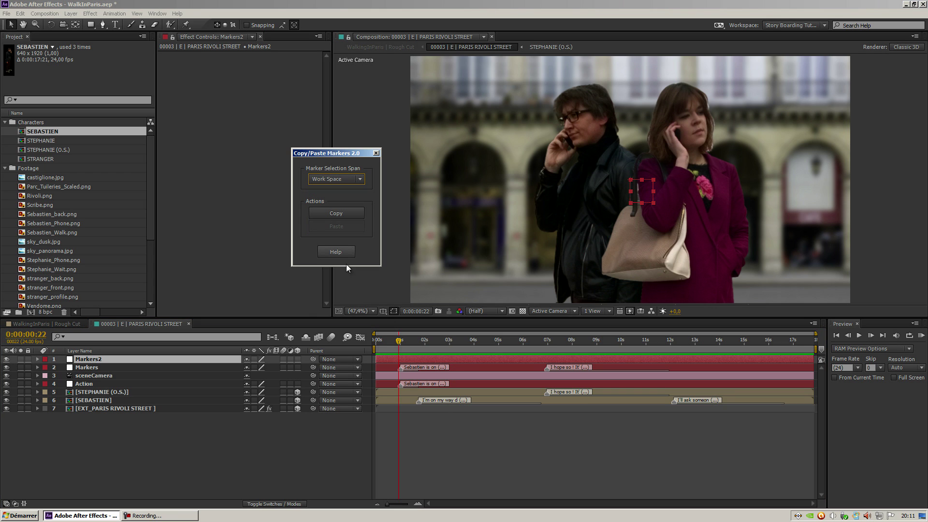
{"action": "left_click_drag", "start_coordinate": [376, 349], "coordinate": [411, 349]}
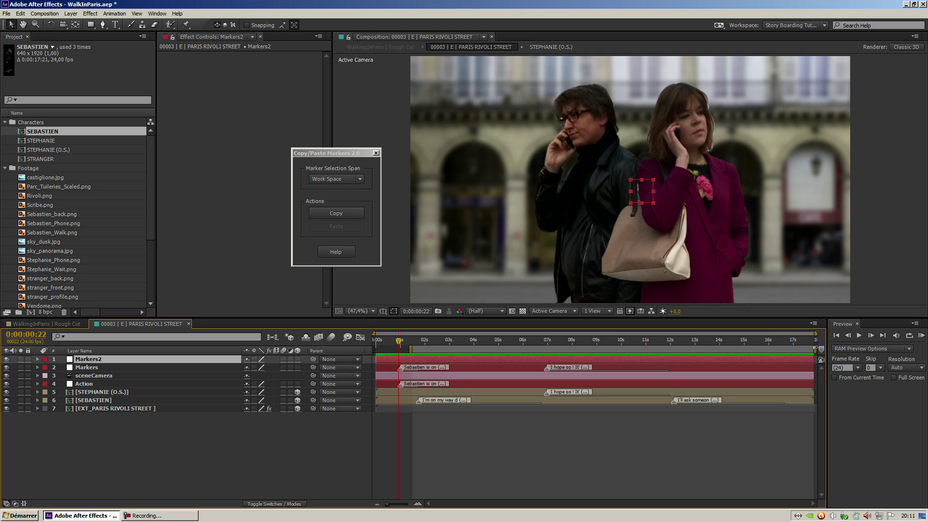
{"action": "left_click_drag", "start_coordinate": [816, 348], "coordinate": [670, 349]}
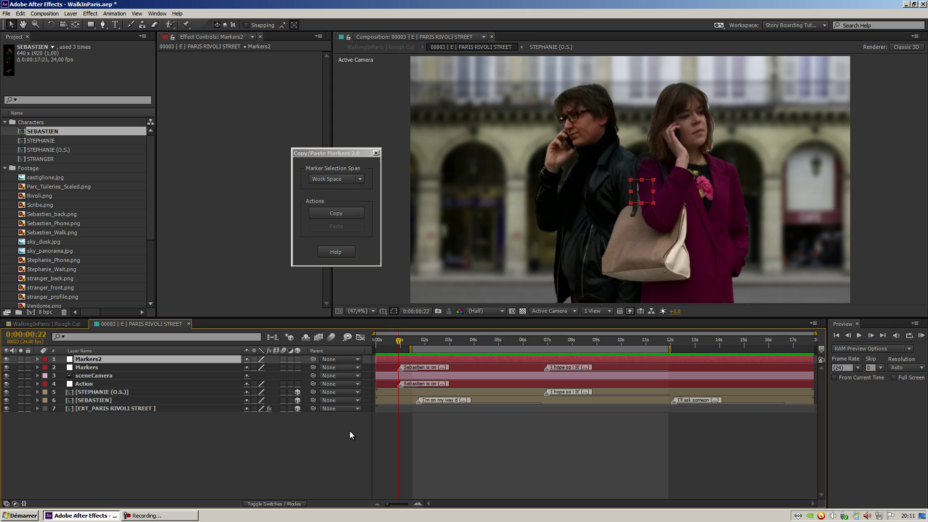
{"action": "left_click", "coordinate": [146, 400]}
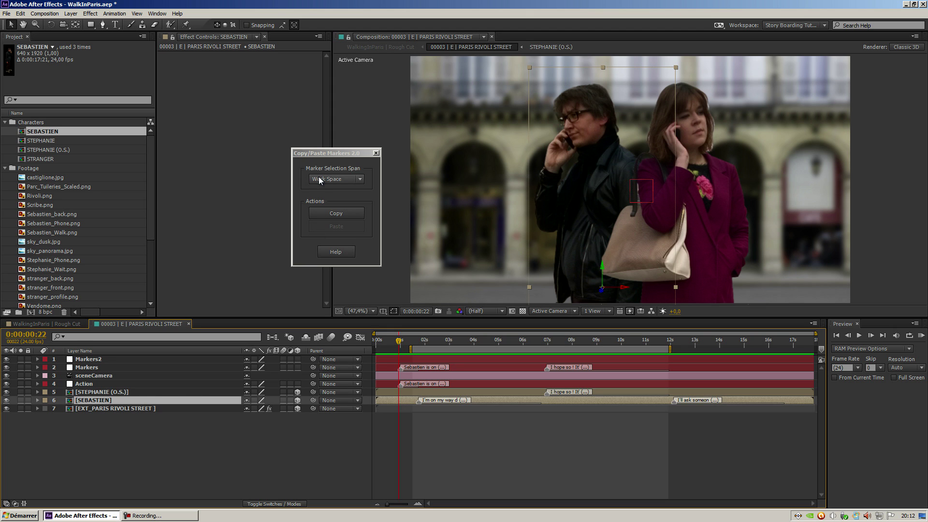
{"action": "left_click", "coordinate": [331, 210]}
{"action": "left_click", "coordinate": [154, 359]}
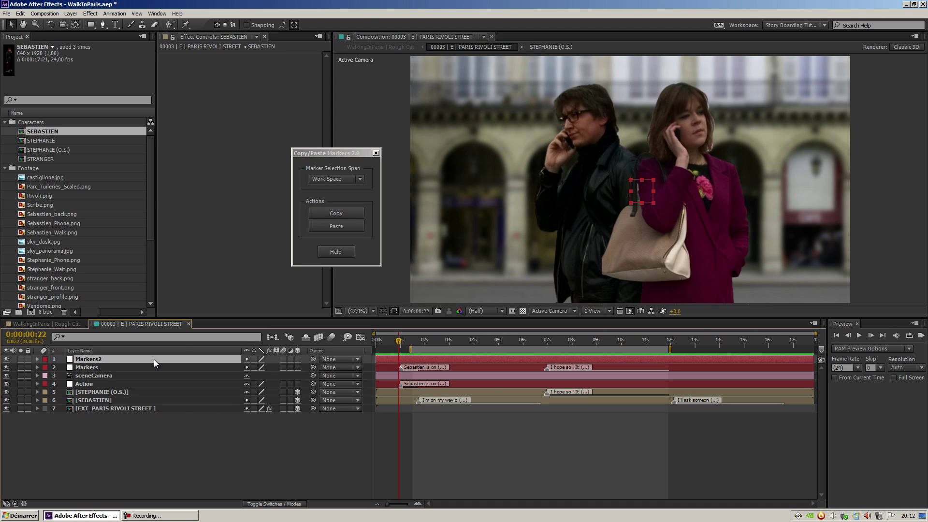
{"action": "left_click", "coordinate": [344, 225]}
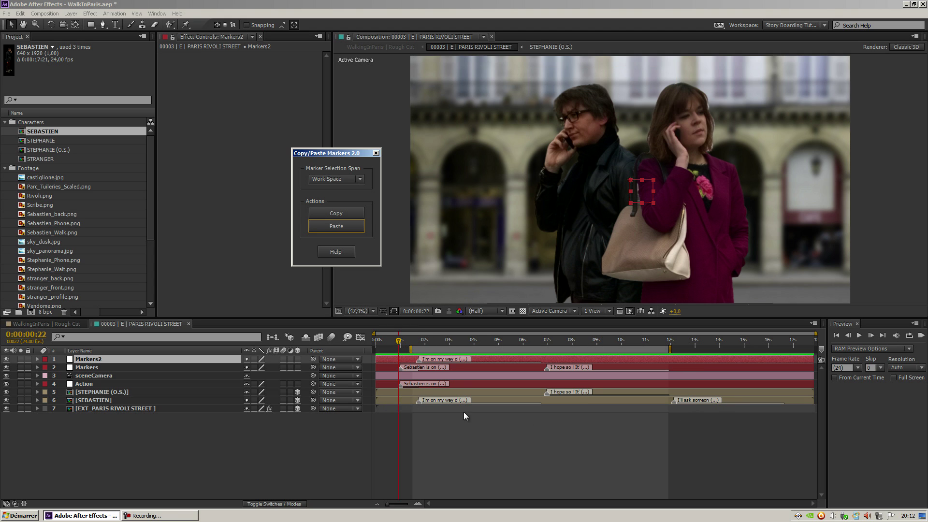
Step: Extend the work area to about 13 seconds, undo the earlier paste, and paste SEBASTIEN's markers onto Markers2 again
{"action": "left_click_drag", "start_coordinate": [669, 348], "coordinate": [699, 348]}
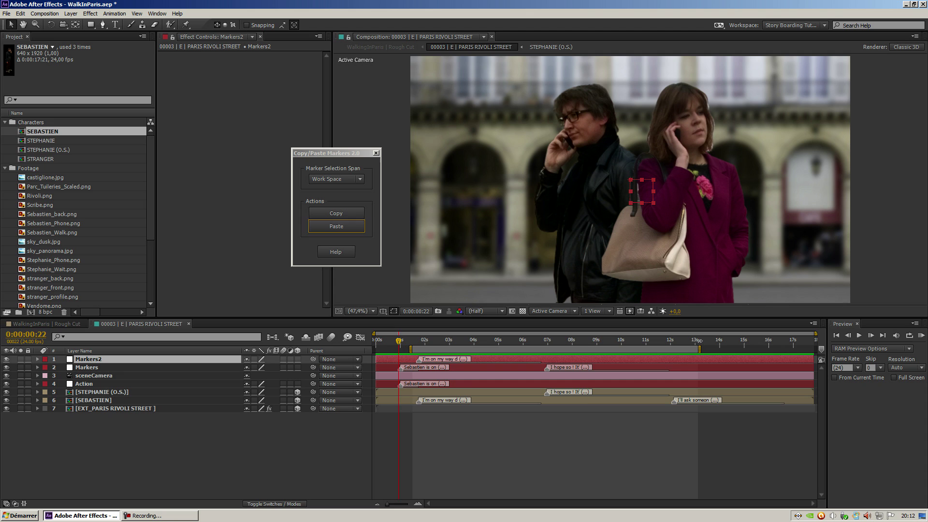
{"action": "left_click", "coordinate": [316, 442]}
{"action": "key", "text": "ctrl+z"}
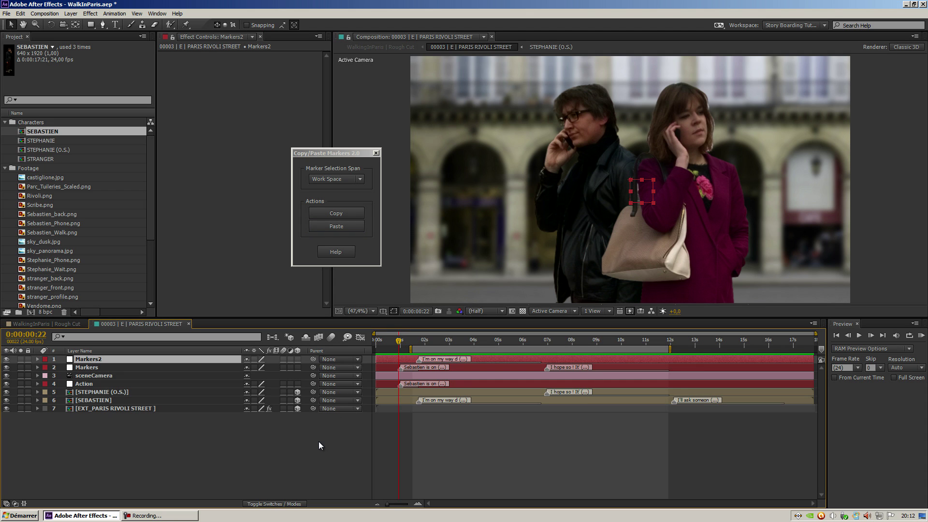
{"action": "key", "text": "ctrl+z"}
{"action": "left_click_drag", "start_coordinate": [670, 348], "coordinate": [694, 348]}
{"action": "left_click", "coordinate": [86, 401]}
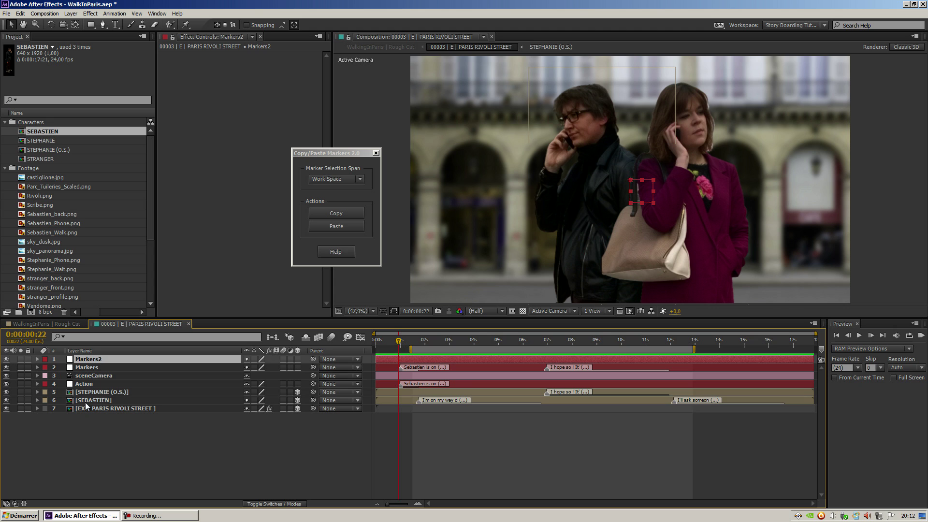
{"action": "left_click", "coordinate": [104, 359]}
{"action": "left_click", "coordinate": [338, 227]}
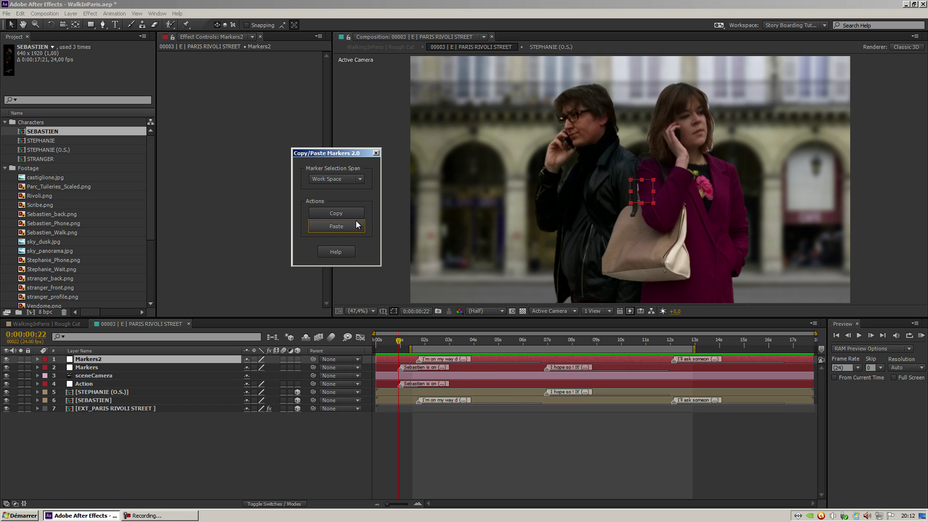
Step: Set the marker span to Before Cur. Time and undo the markers previously pasted onto Markers2
{"action": "left_click", "coordinate": [349, 182]}
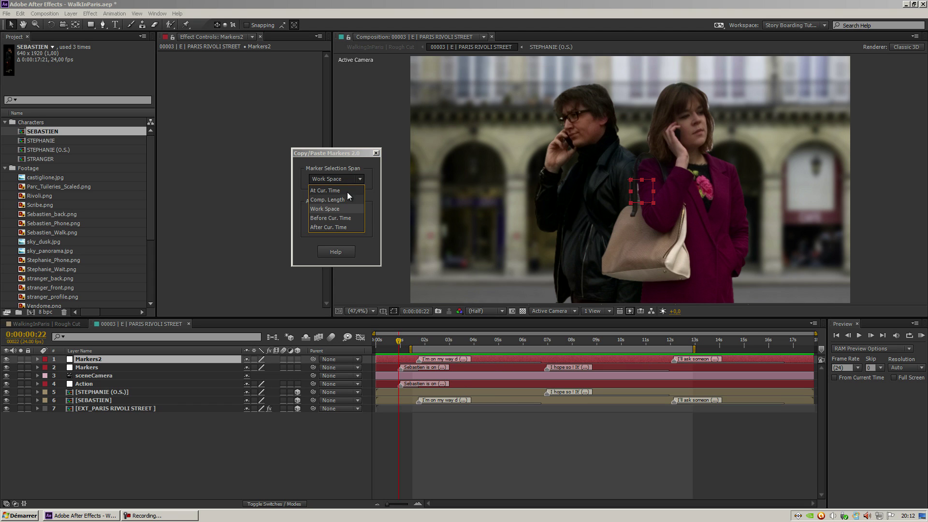
{"action": "left_click", "coordinate": [348, 217]}
{"action": "left_click_drag", "start_coordinate": [395, 341], "coordinate": [507, 341]}
{"action": "left_click", "coordinate": [147, 407]}
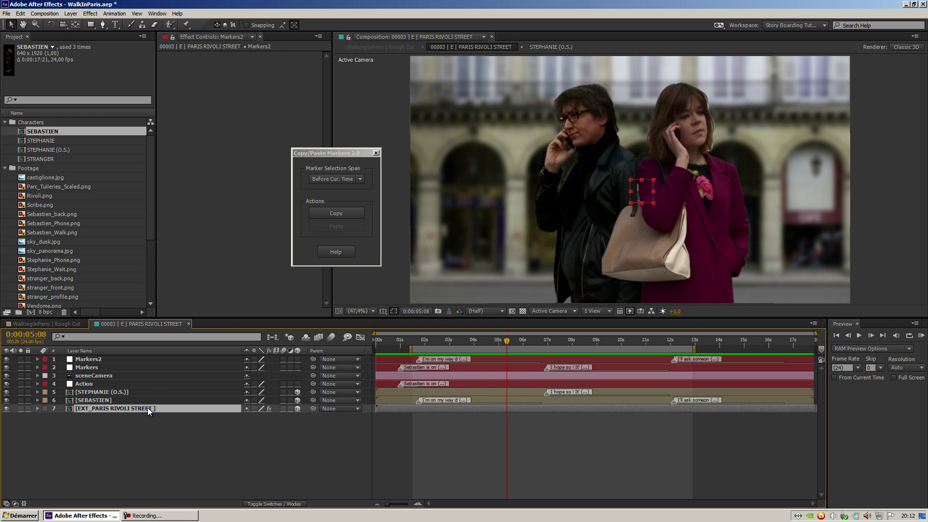
{"action": "left_click", "coordinate": [150, 399]}
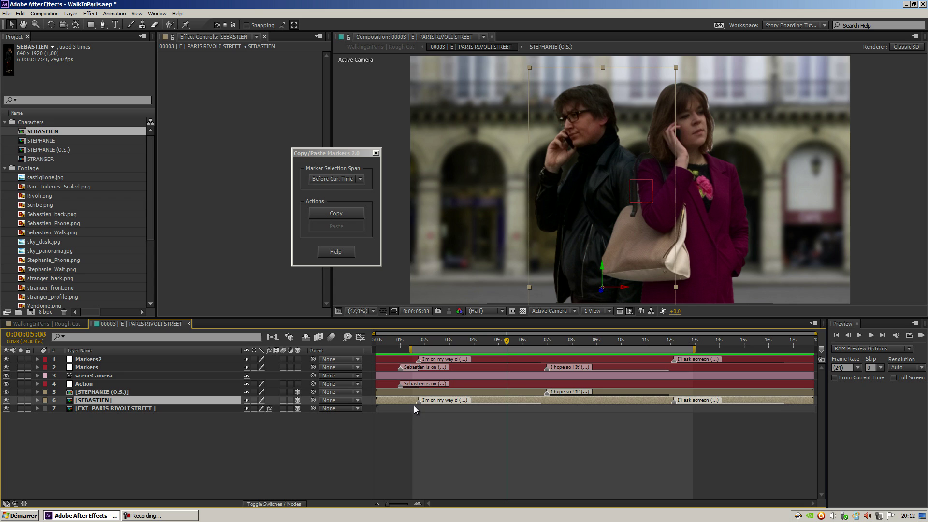
{"action": "left_click_drag", "start_coordinate": [507, 343], "coordinate": [619, 343]}
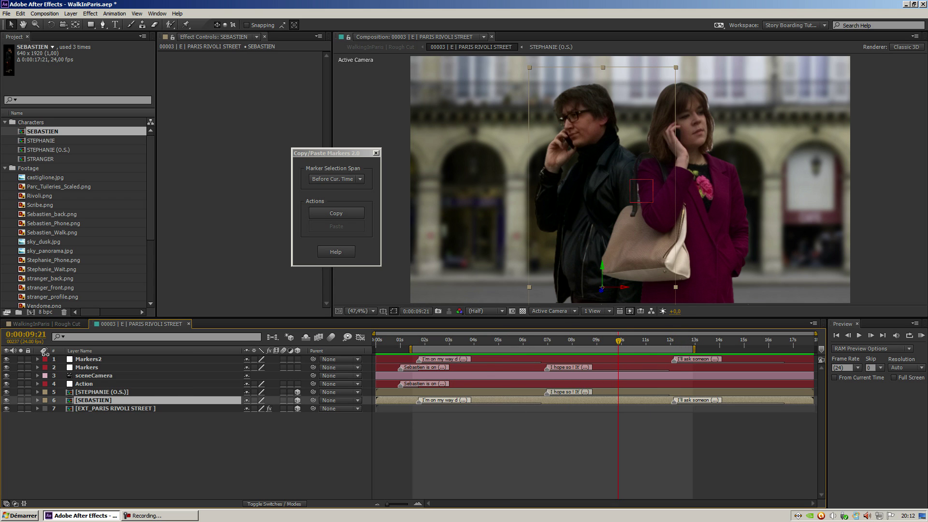
{"action": "left_click", "coordinate": [91, 360]}
{"action": "key", "text": "ctrl+z"}
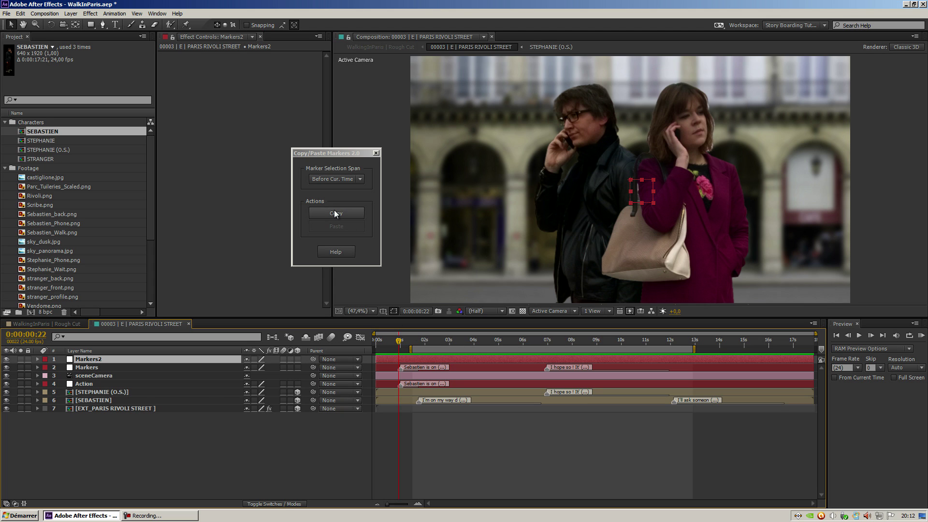
Step: At 0:00:08:04, copy SEBASTIEN's earlier 'I'm on my way' marker and paste it onto Markers2
{"action": "left_click", "coordinate": [155, 402]}
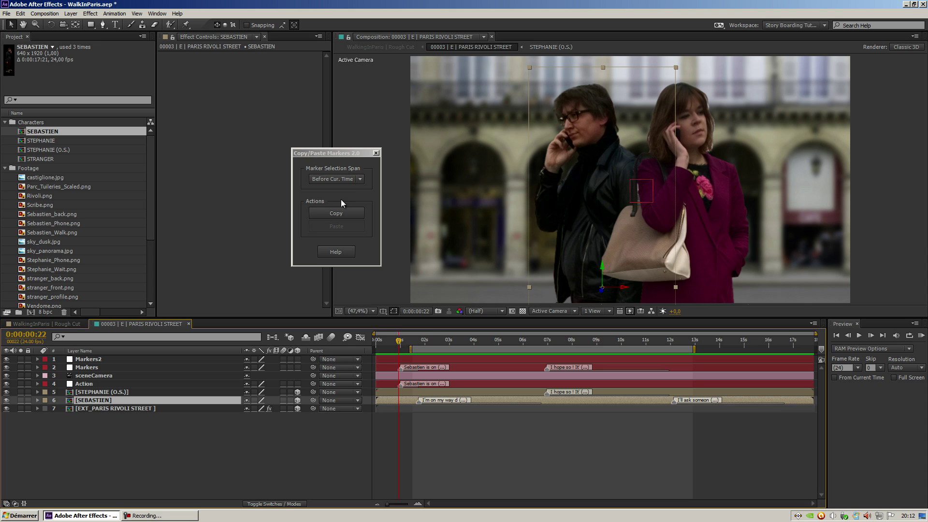
{"action": "left_click", "coordinate": [336, 213]}
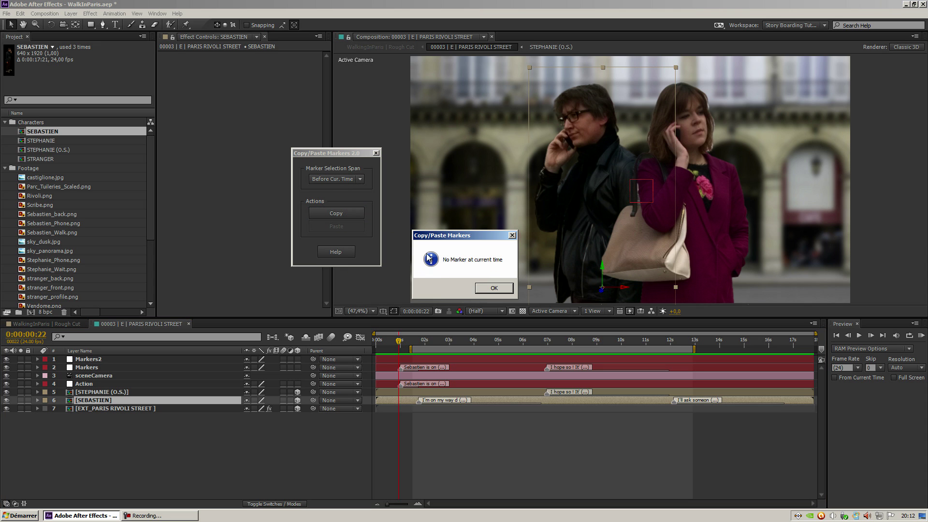
{"action": "left_click", "coordinate": [494, 288]}
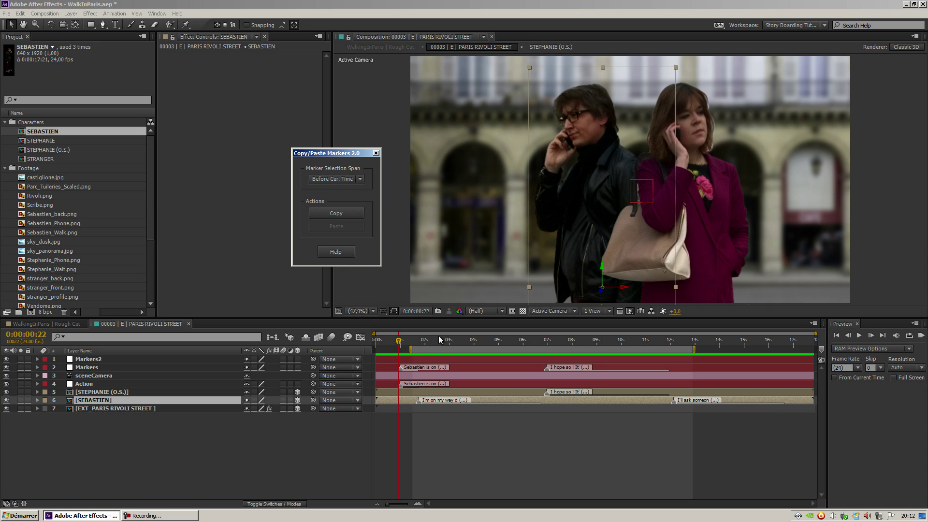
{"action": "left_click_drag", "start_coordinate": [400, 343], "coordinate": [575, 341]}
{"action": "left_click", "coordinate": [336, 214]}
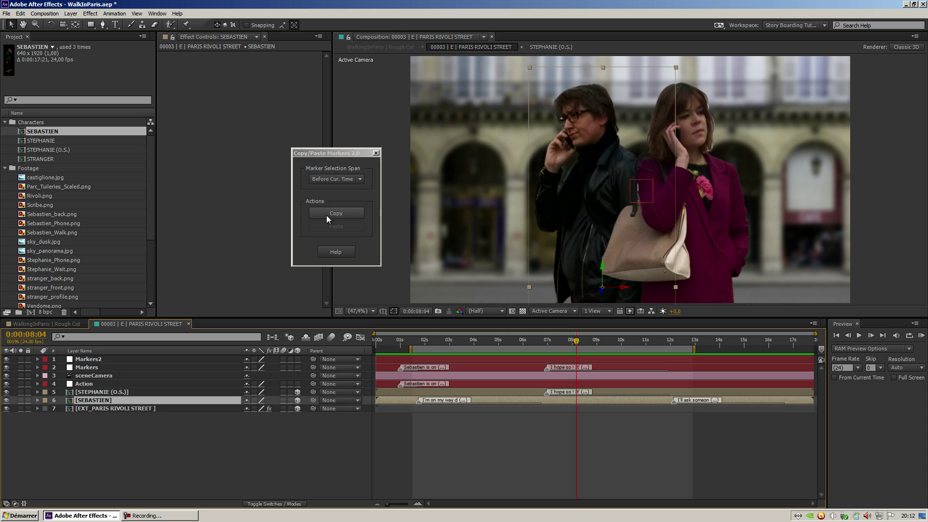
{"action": "left_click", "coordinate": [103, 360]}
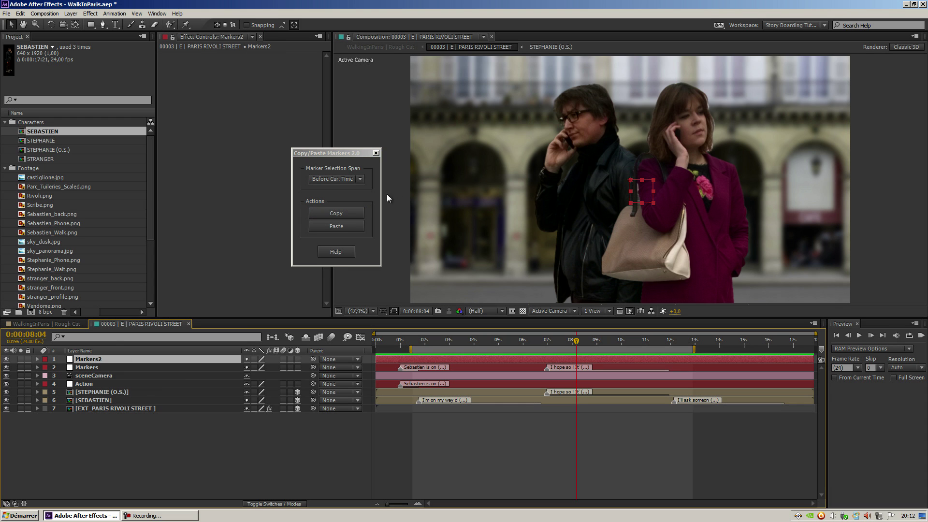
{"action": "left_click", "coordinate": [342, 226]}
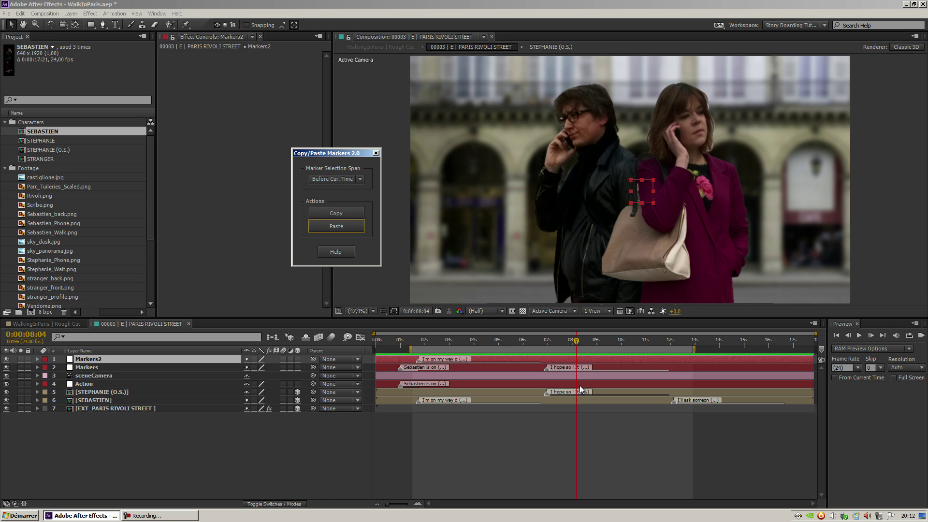
Step: With the After Cur. Time span, copy SEBASTIEN's 'I ask someone' marker and paste it onto Markers2
{"action": "left_click", "coordinate": [347, 179]}
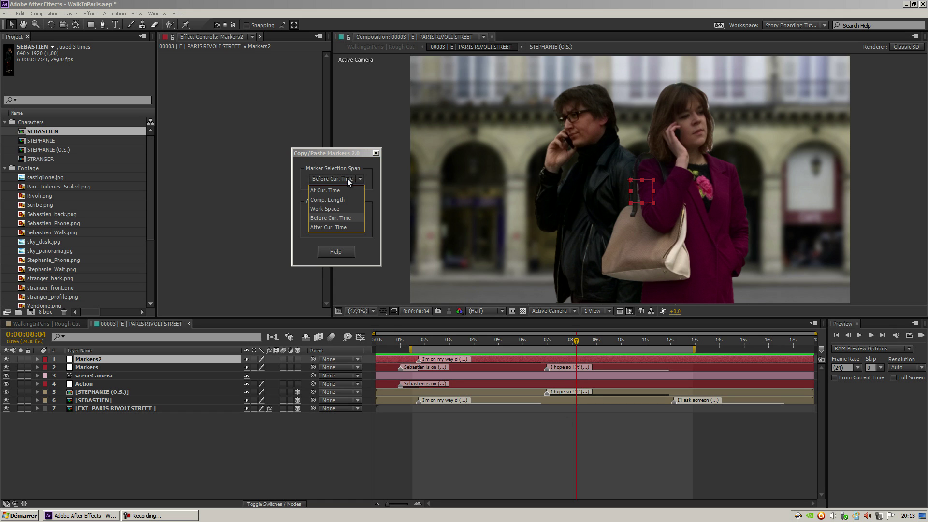
{"action": "left_click", "coordinate": [340, 228]}
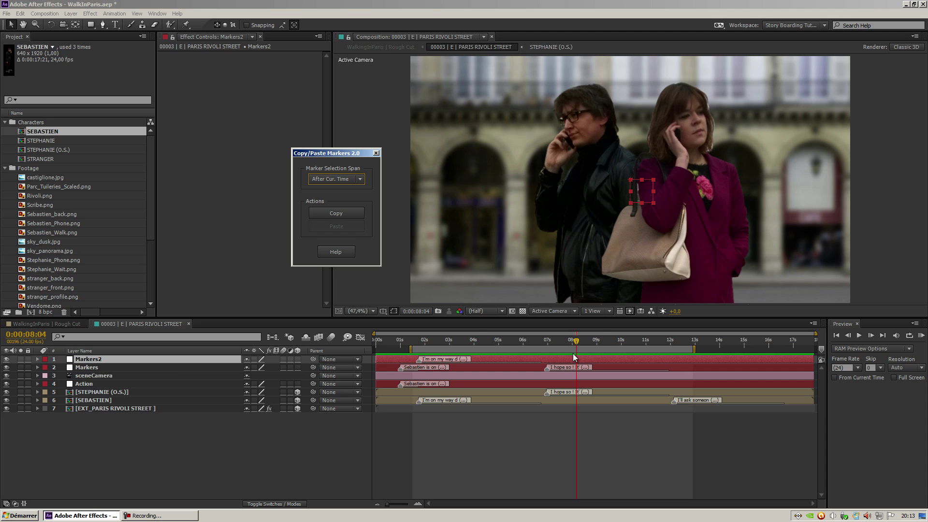
{"action": "left_click", "coordinate": [111, 401]}
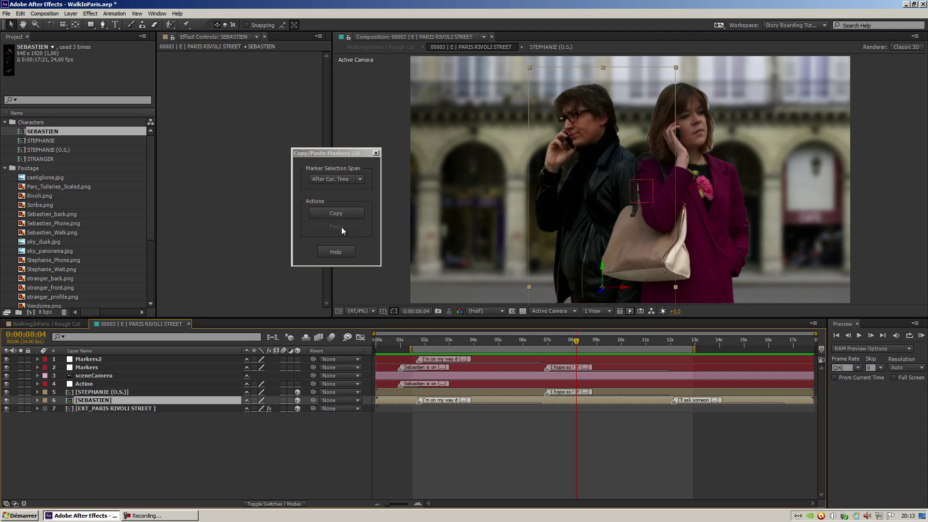
{"action": "left_click", "coordinate": [340, 210]}
{"action": "left_click", "coordinate": [86, 360]}
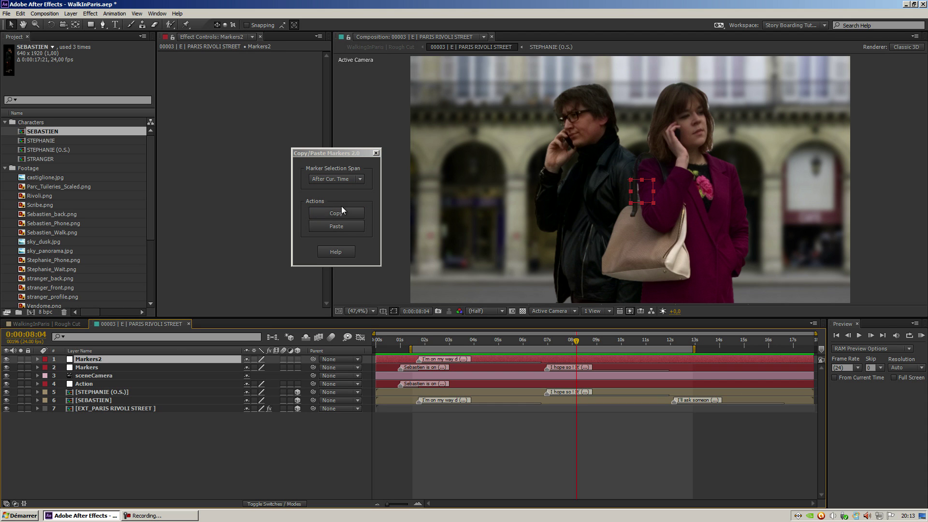
{"action": "left_click", "coordinate": [341, 227]}
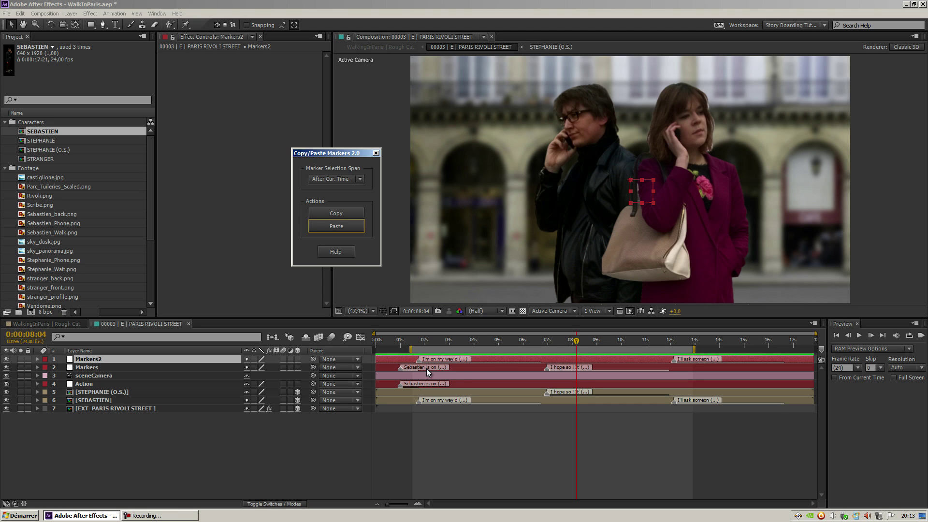
Step: Undo the Markers2 paste, then paste 'I ask someone' onto Markers2 and Markers together
{"action": "left_click", "coordinate": [135, 369], "text": "shift"}
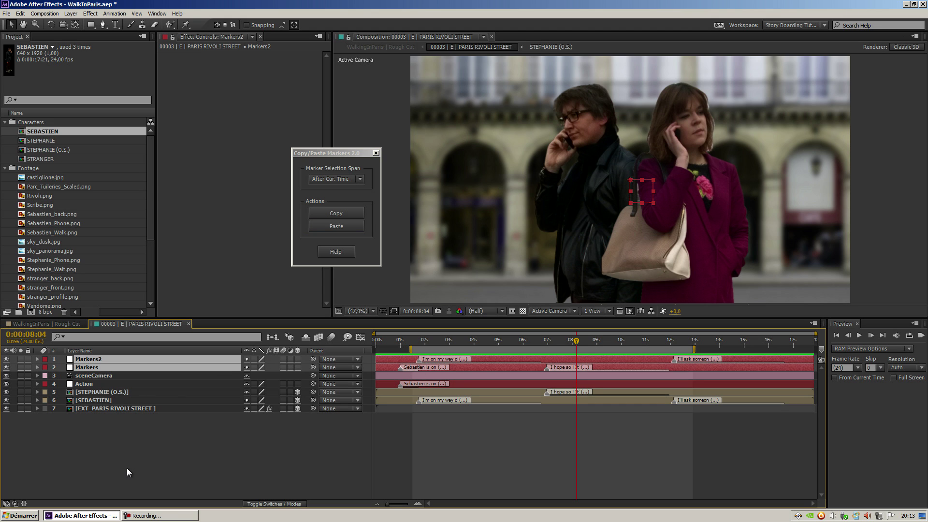
{"action": "left_click", "coordinate": [188, 489]}
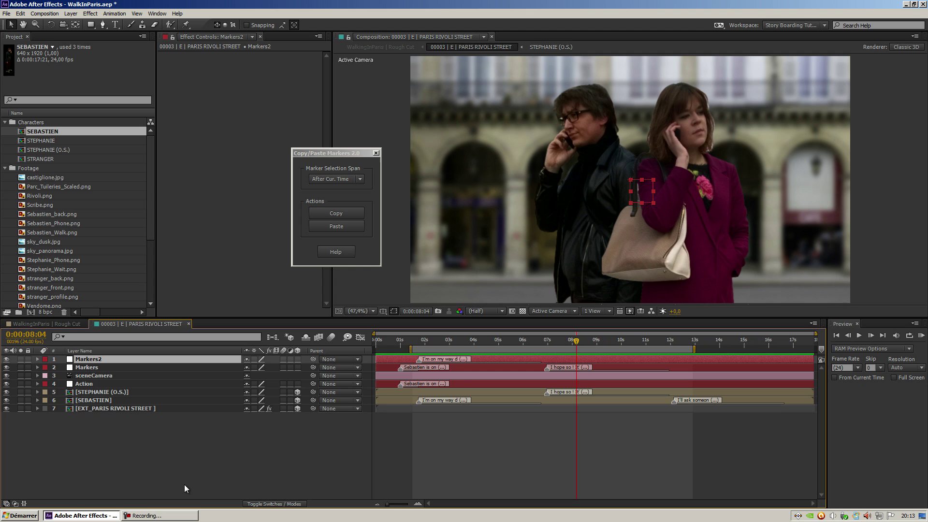
{"action": "left_click", "coordinate": [124, 367], "text": "shift"}
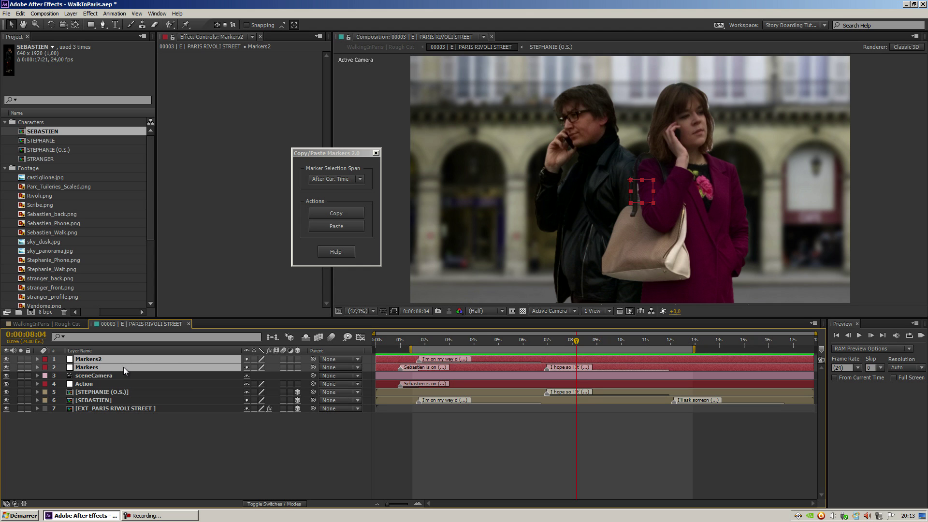
{"action": "left_click", "coordinate": [340, 225]}
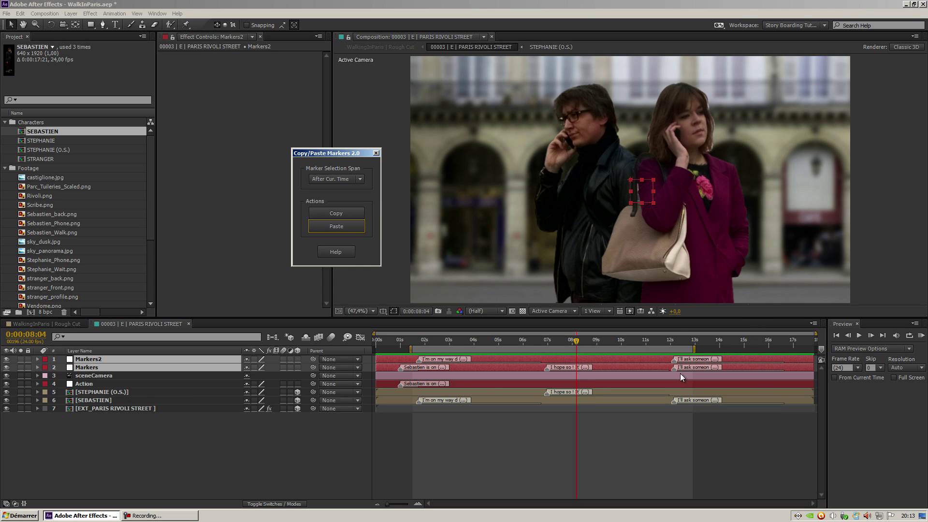